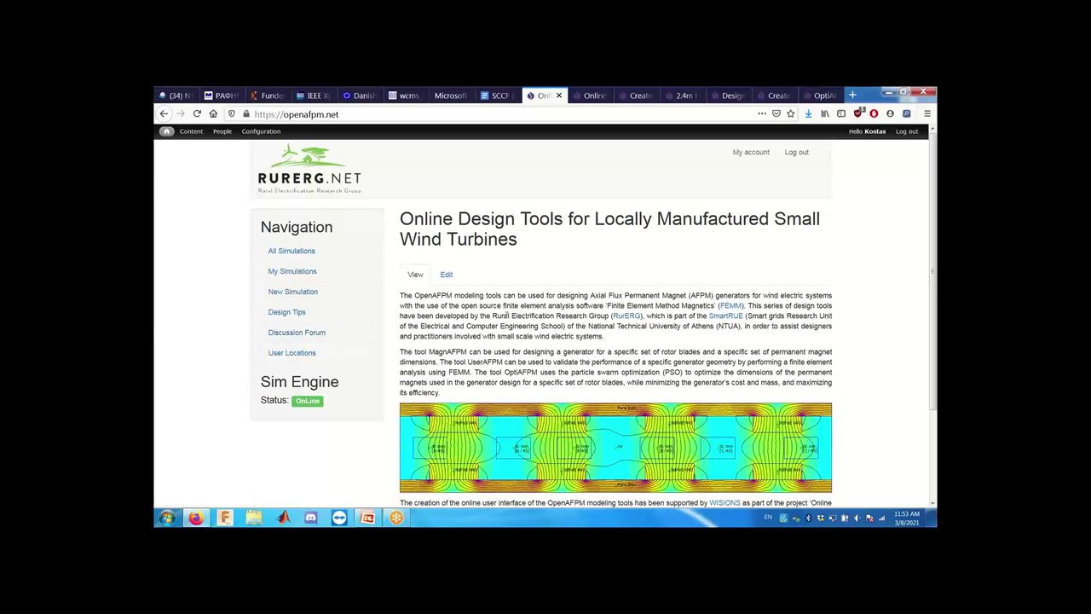
Step: Open the Design Tips page and skim its Input Design Variables section
{"action": "left_click", "coordinate": [298, 314]}
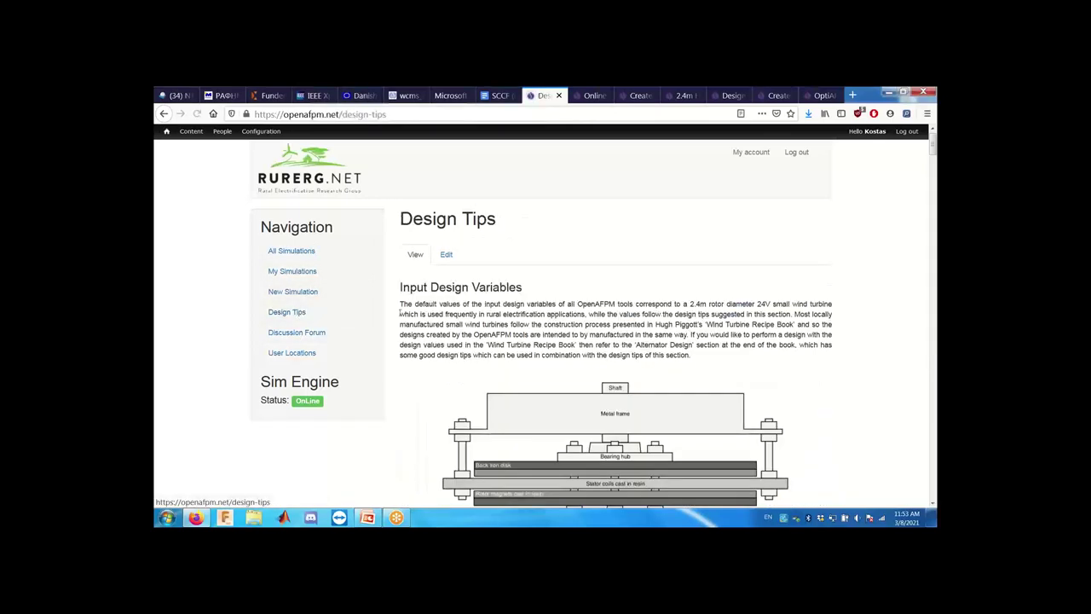
{"action": "scroll", "coordinate": [514, 304], "scroll_direction": "down", "scroll_amount": 3}
{"action": "scroll", "coordinate": [515, 304], "scroll_direction": "down", "scroll_amount": 2}
{"action": "scroll", "coordinate": [386, 298], "scroll_direction": "up", "scroll_amount": 5}
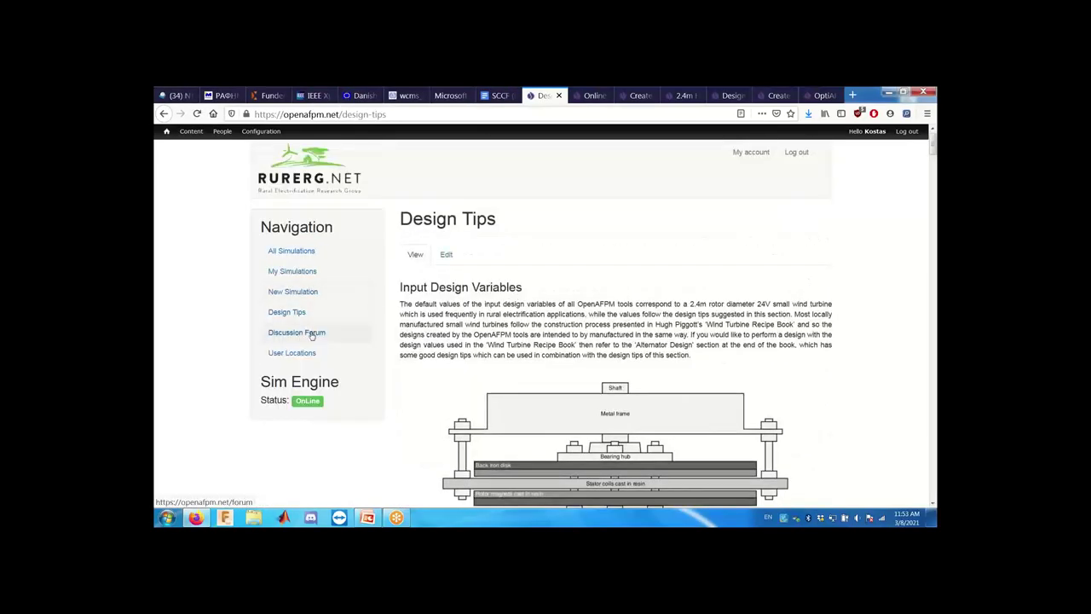
Step: View the Discussion Forum page and the User Locations map
{"action": "left_click", "coordinate": [311, 333]}
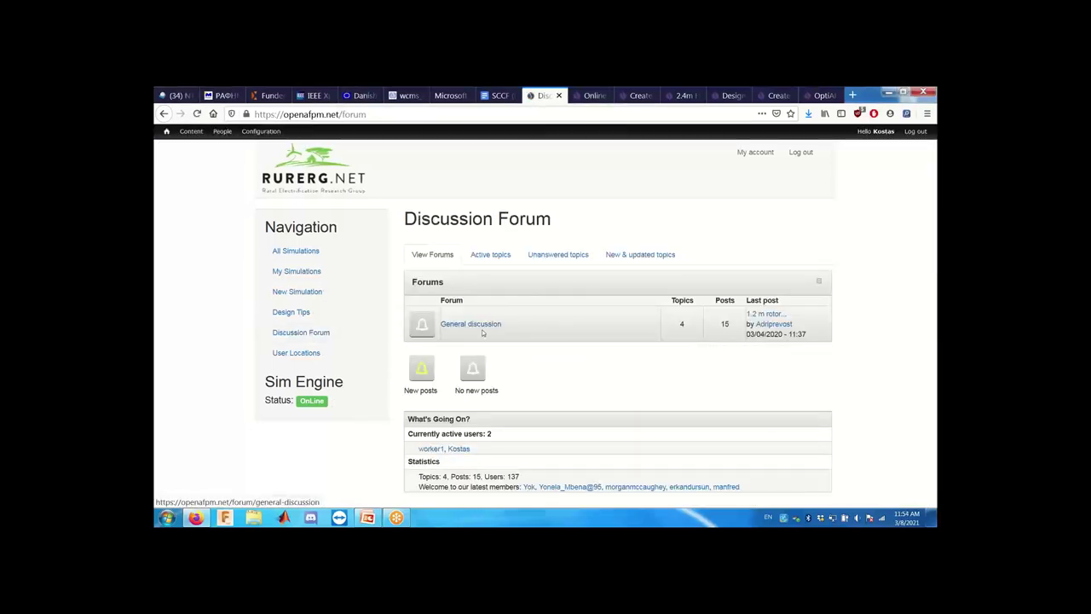
{"action": "left_click", "coordinate": [304, 353]}
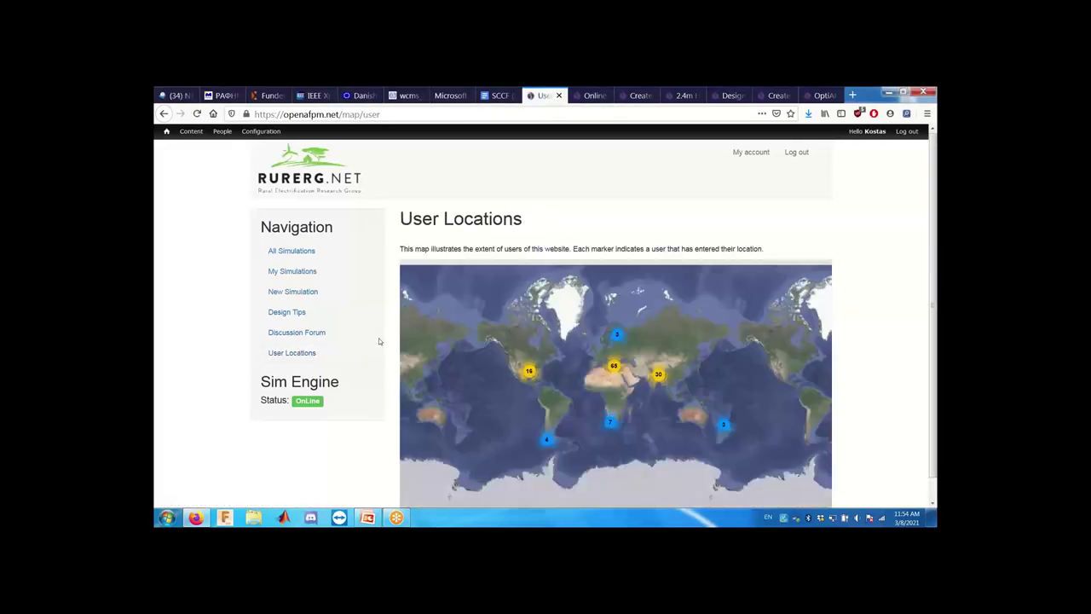
Step: View the New Simulation page with the three tools and switch to the open MagnAFPM clone form for "2.4m HP 48V air gap 3mm"
{"action": "left_click", "coordinate": [306, 292]}
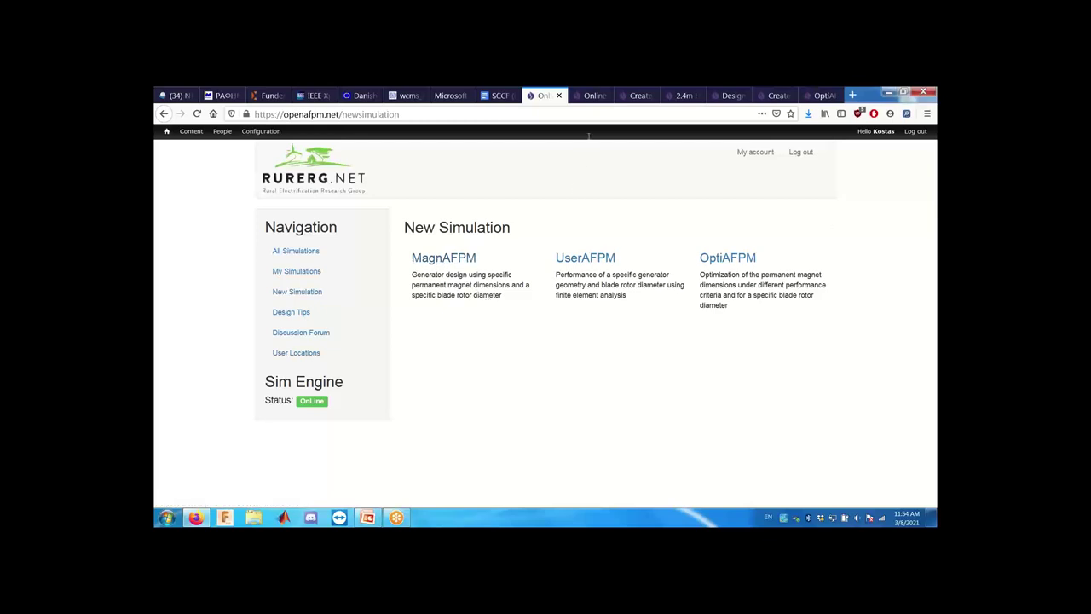
{"action": "left_click", "coordinate": [592, 102]}
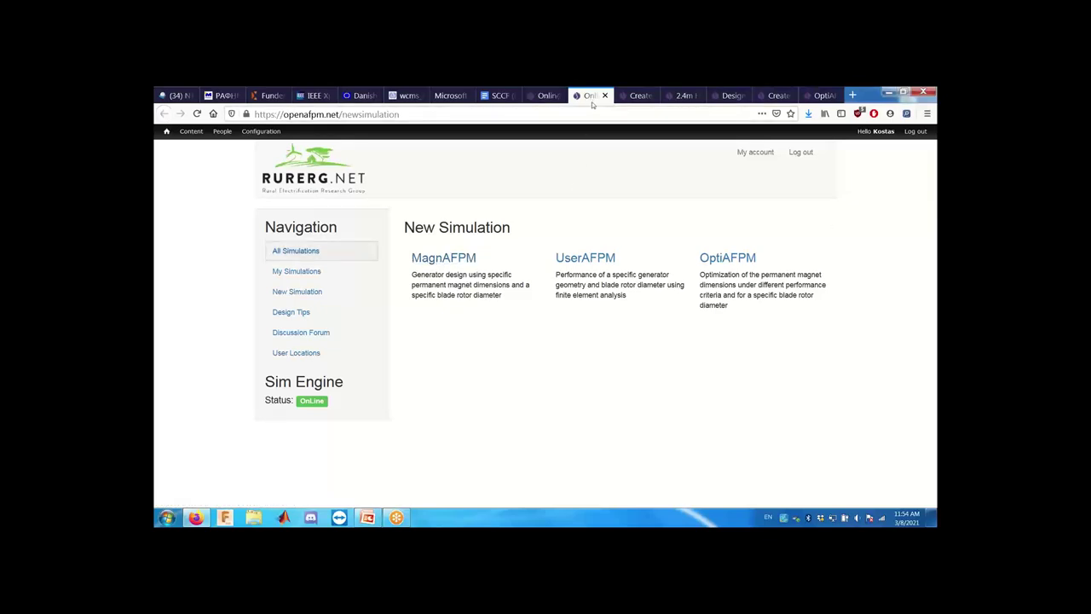
{"action": "left_click", "coordinate": [631, 97]}
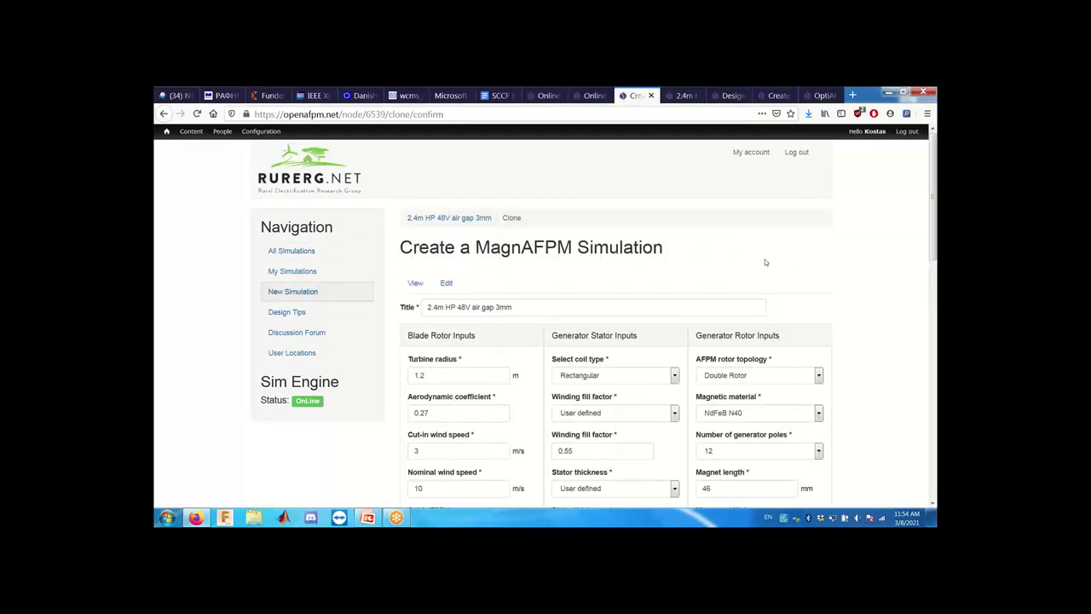
Step: Review the title, blade rotor inputs and generator stator inputs of the MagnAFPM simulation form
{"action": "scroll", "coordinate": [822, 254], "scroll_direction": "down", "scroll_amount": 2}
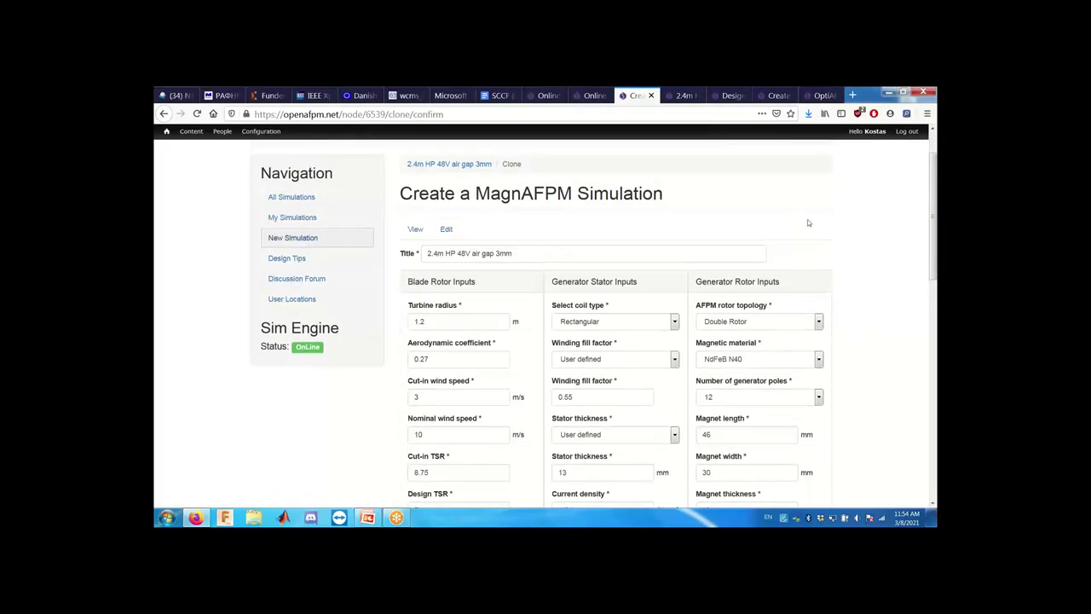
{"action": "scroll", "coordinate": [674, 257], "scroll_direction": "down", "scroll_amount": 2}
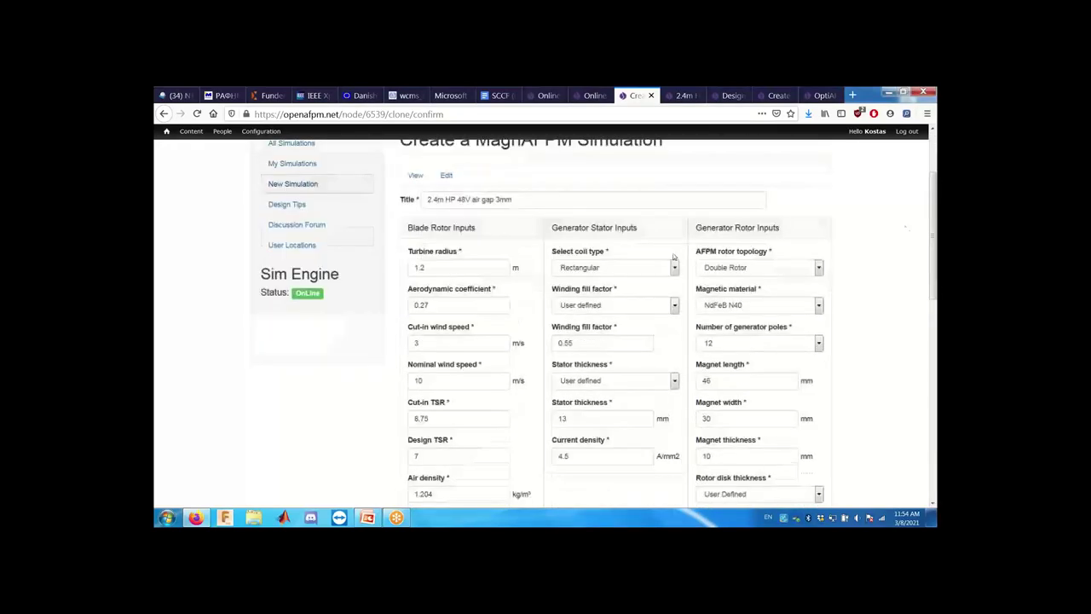
{"action": "left_click", "coordinate": [531, 199]}
{"action": "scroll", "coordinate": [836, 219], "scroll_direction": "down", "scroll_amount": 2}
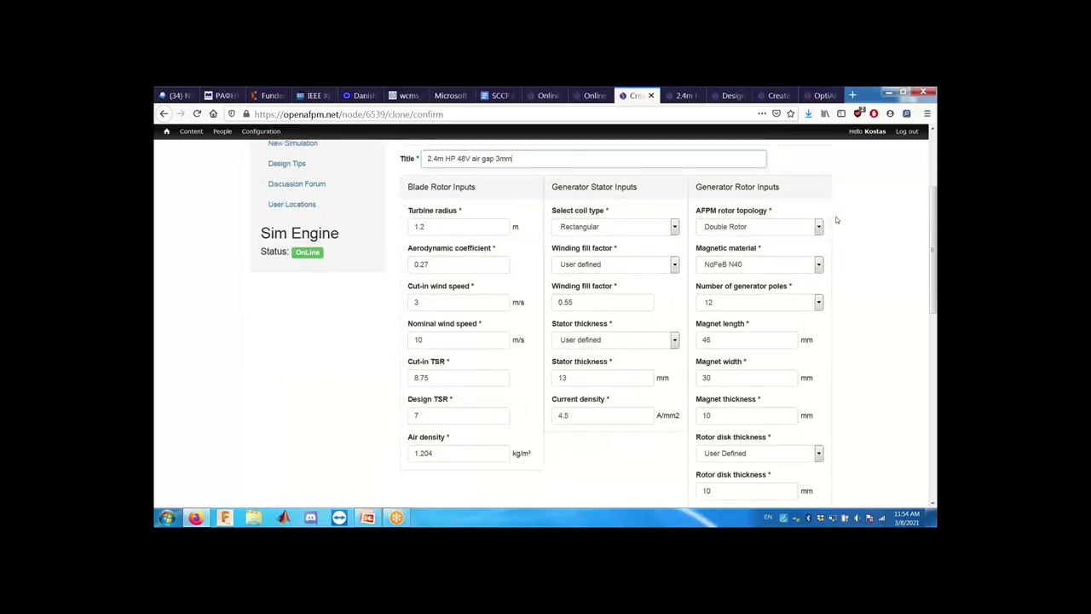
{"action": "scroll", "coordinate": [836, 220], "scroll_direction": "up", "scroll_amount": 2}
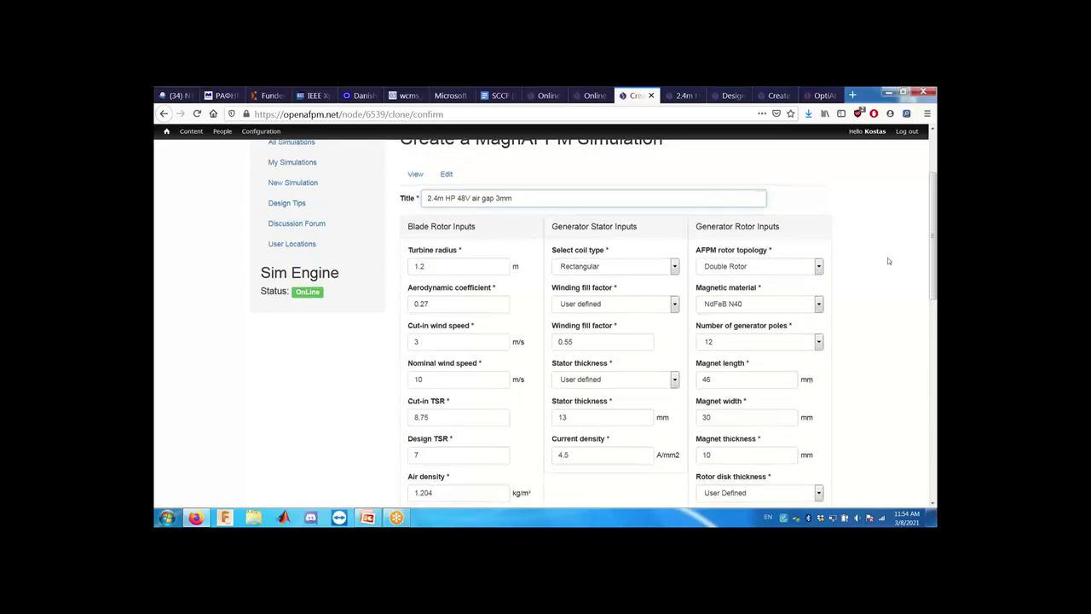
{"action": "scroll", "coordinate": [887, 257], "scroll_direction": "down", "scroll_amount": 1}
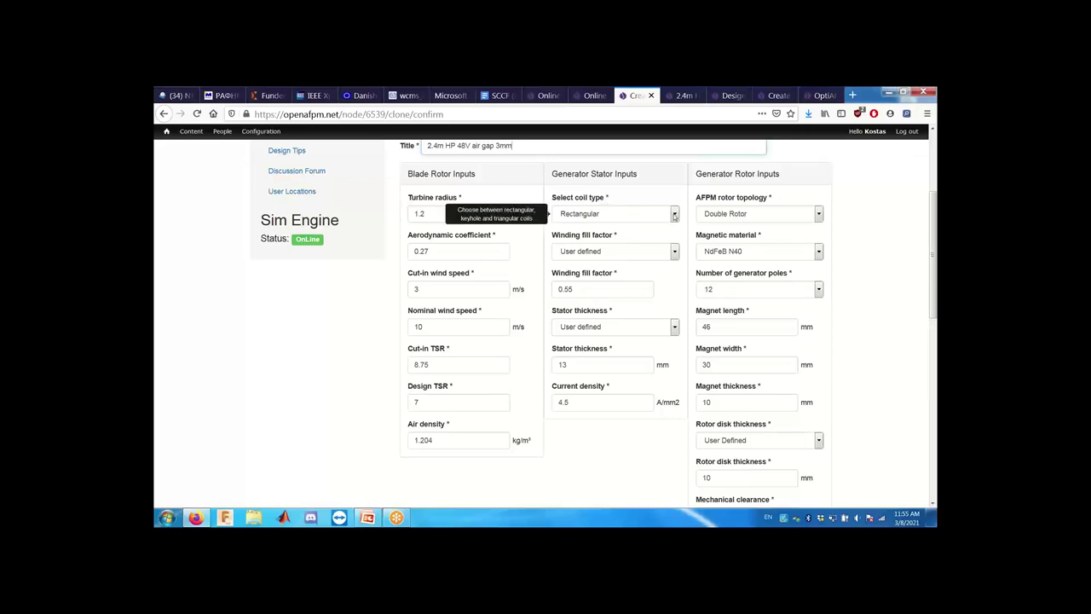
Step: Check the available options for coil type, AFPM rotor topology and magnetic material, leaving each selection as it is
{"action": "left_click", "coordinate": [675, 214]}
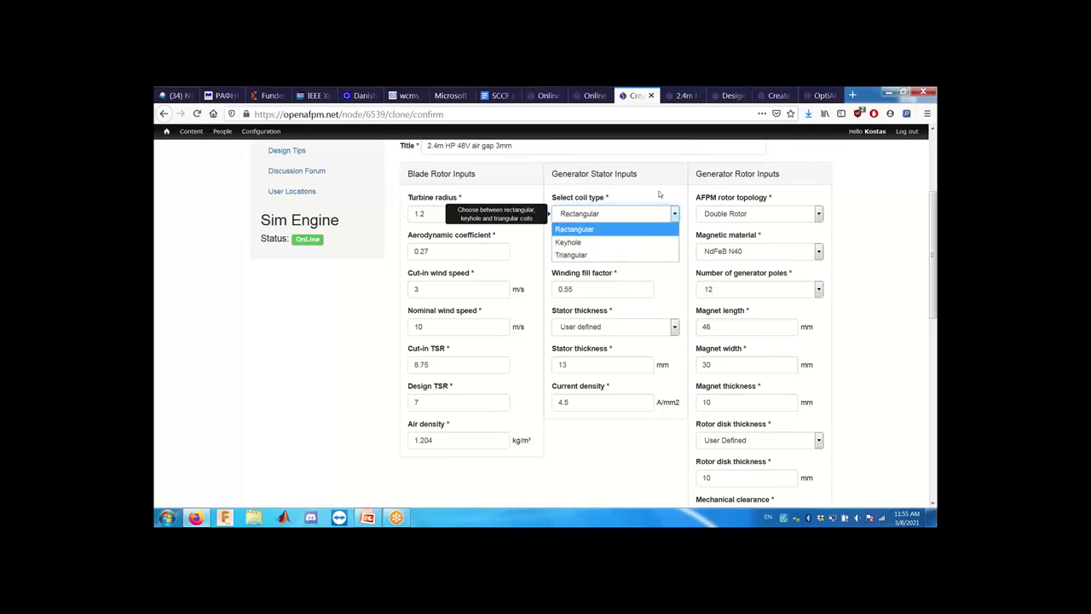
{"action": "left_click", "coordinate": [659, 195]}
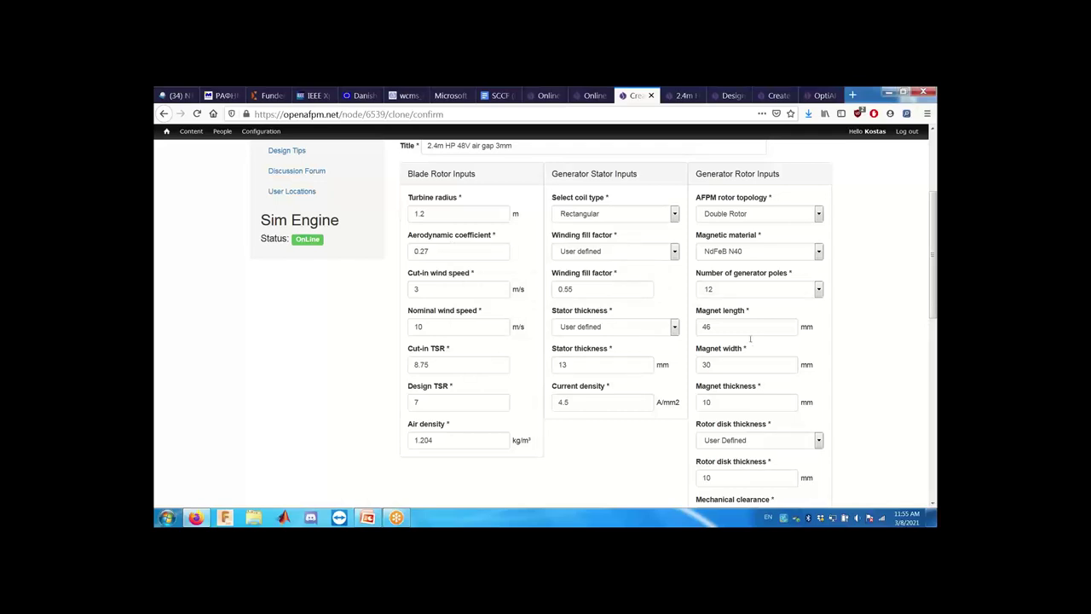
{"action": "left_click", "coordinate": [818, 215]}
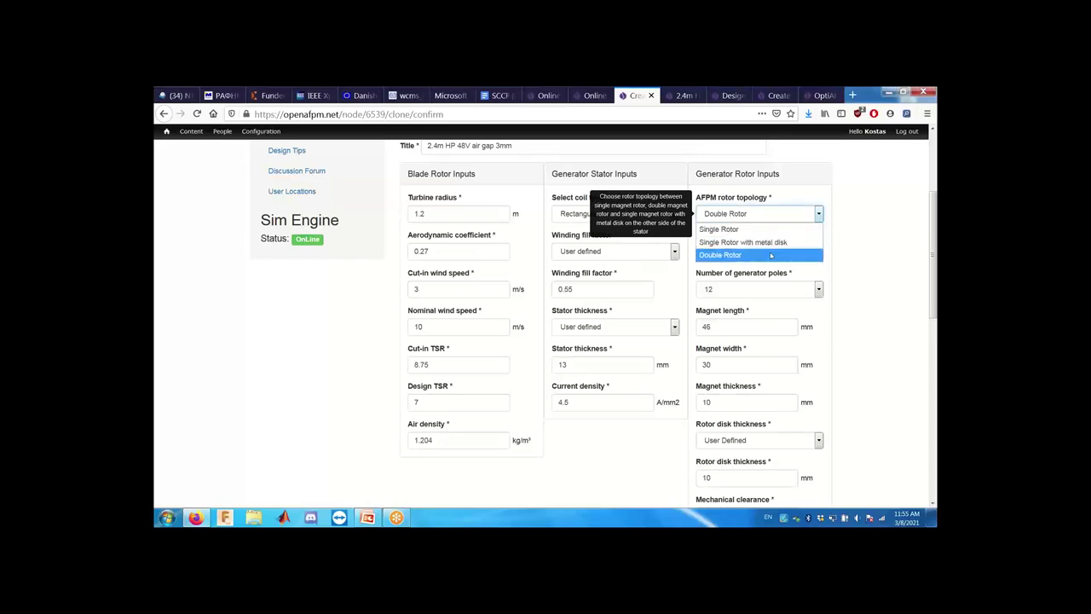
{"action": "left_click", "coordinate": [858, 230]}
{"action": "left_click", "coordinate": [819, 252]}
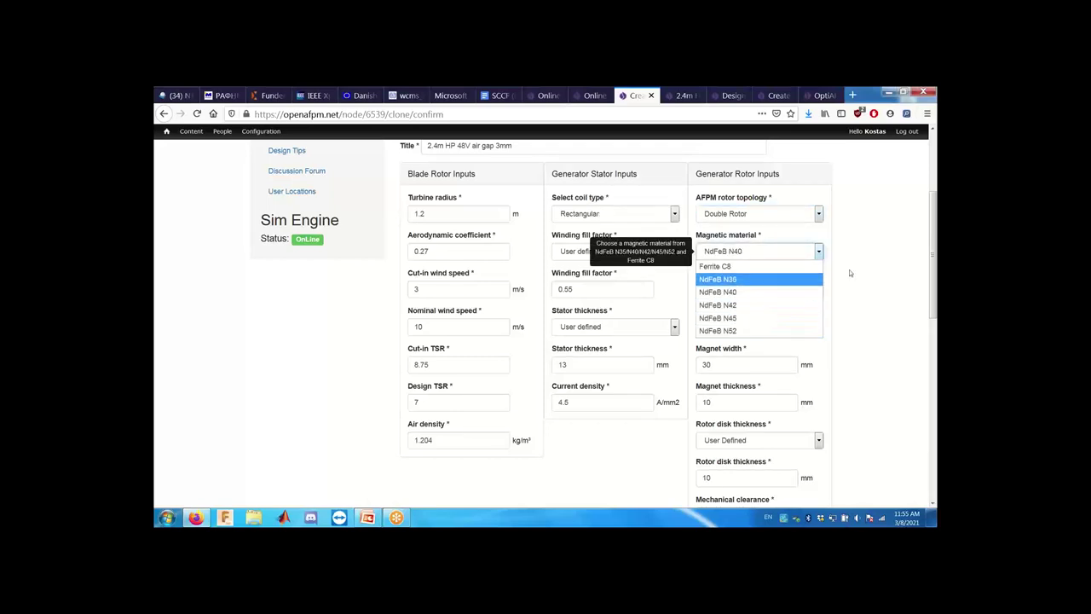
{"action": "left_click", "coordinate": [850, 257]}
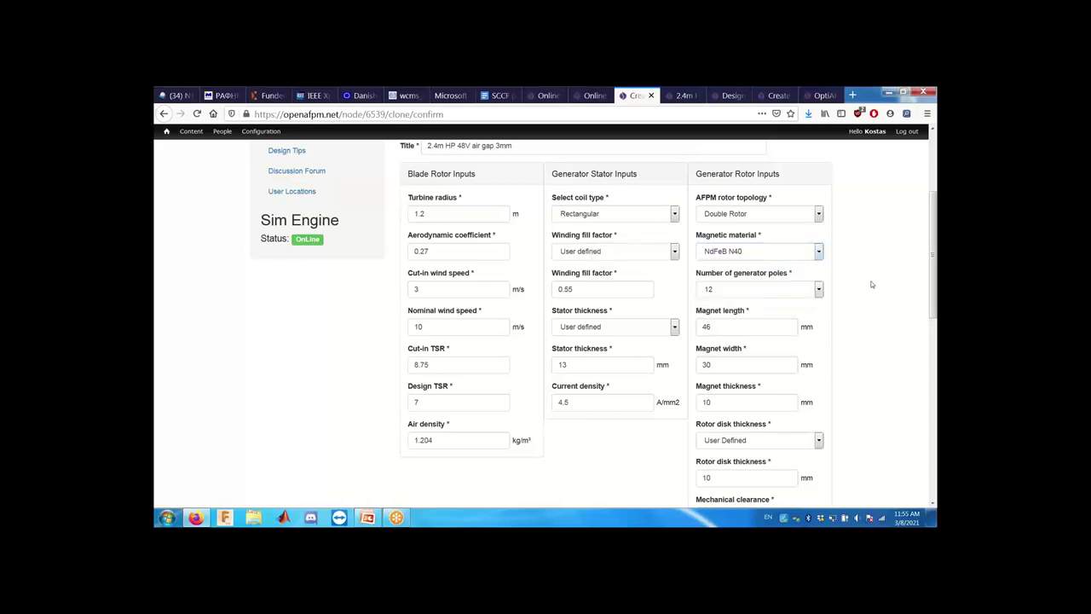
Step: Review the generator rotor inputs, from number of poles and magnet dimensions to rotor disk thickness and mechanical clearance
{"action": "scroll", "coordinate": [870, 282], "scroll_direction": "down", "scroll_amount": 1}
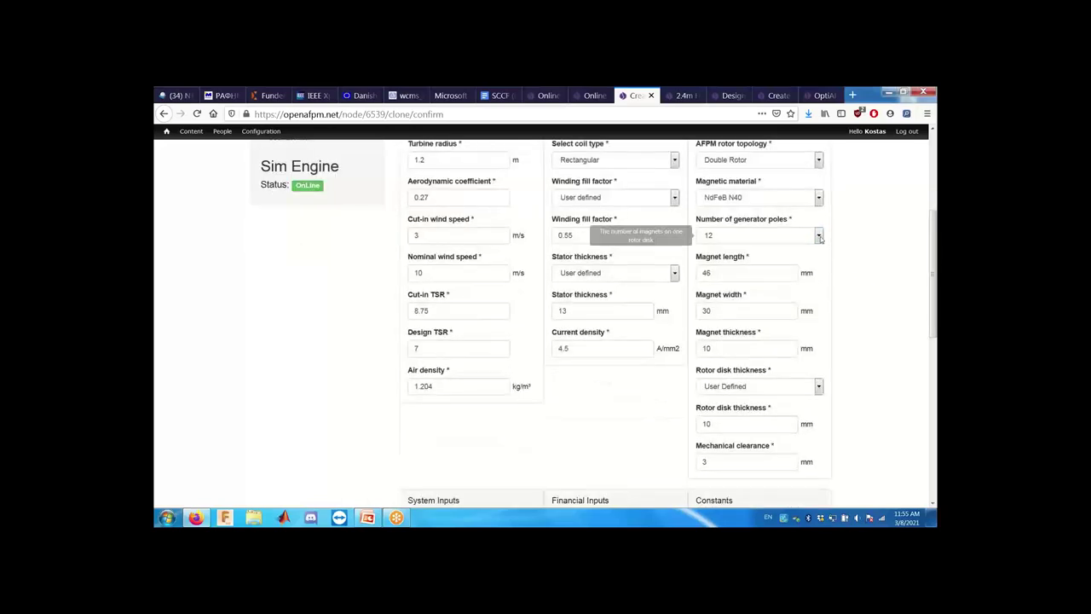
{"action": "scroll", "coordinate": [858, 251], "scroll_direction": "down", "scroll_amount": 1}
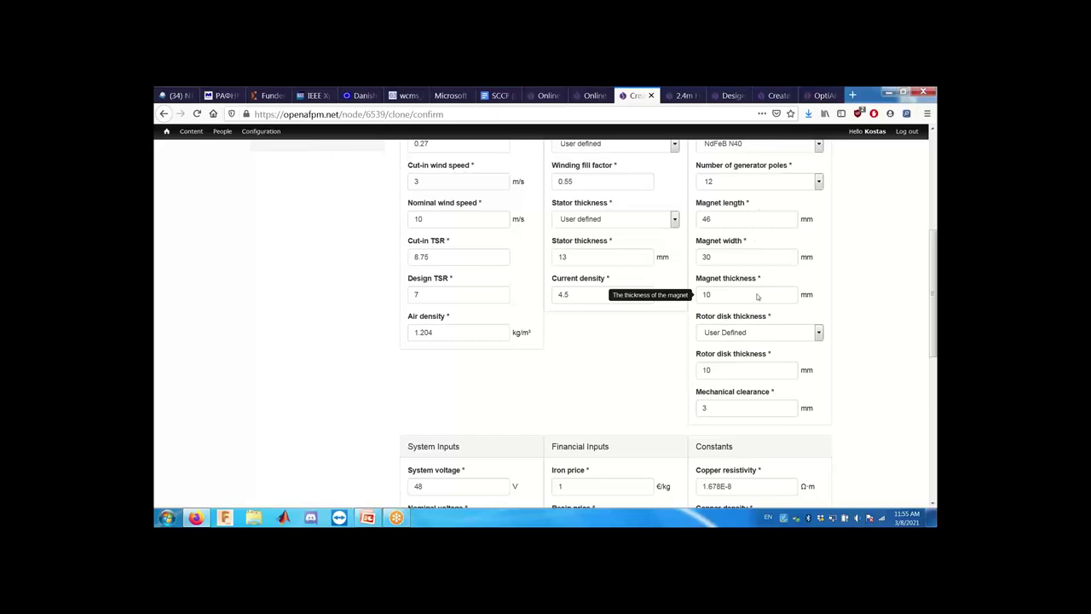
{"action": "scroll", "coordinate": [845, 290], "scroll_direction": "down", "scroll_amount": 2}
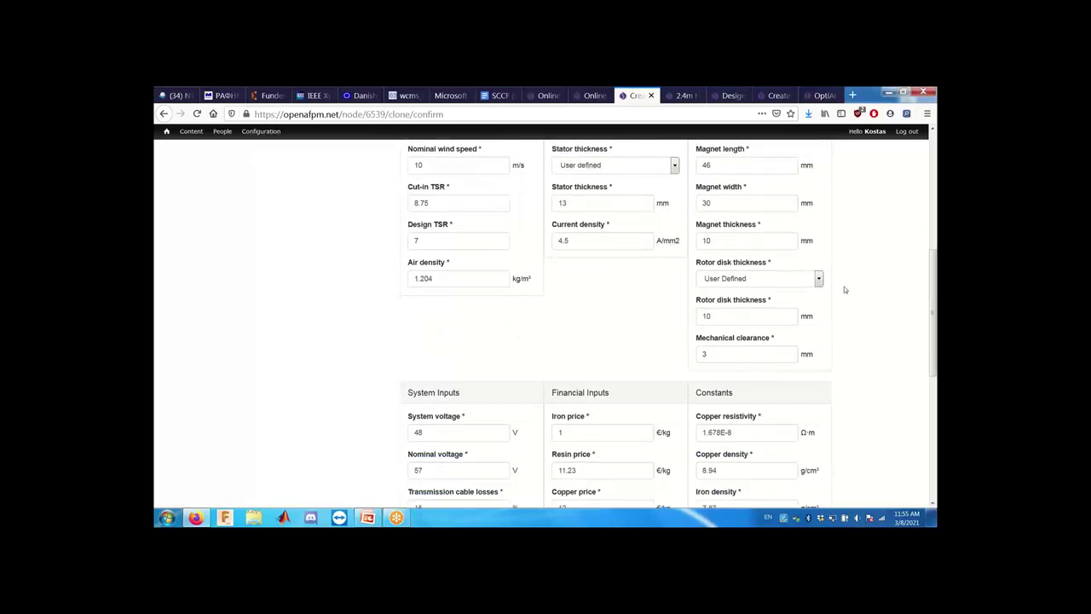
{"action": "left_click", "coordinate": [792, 264]}
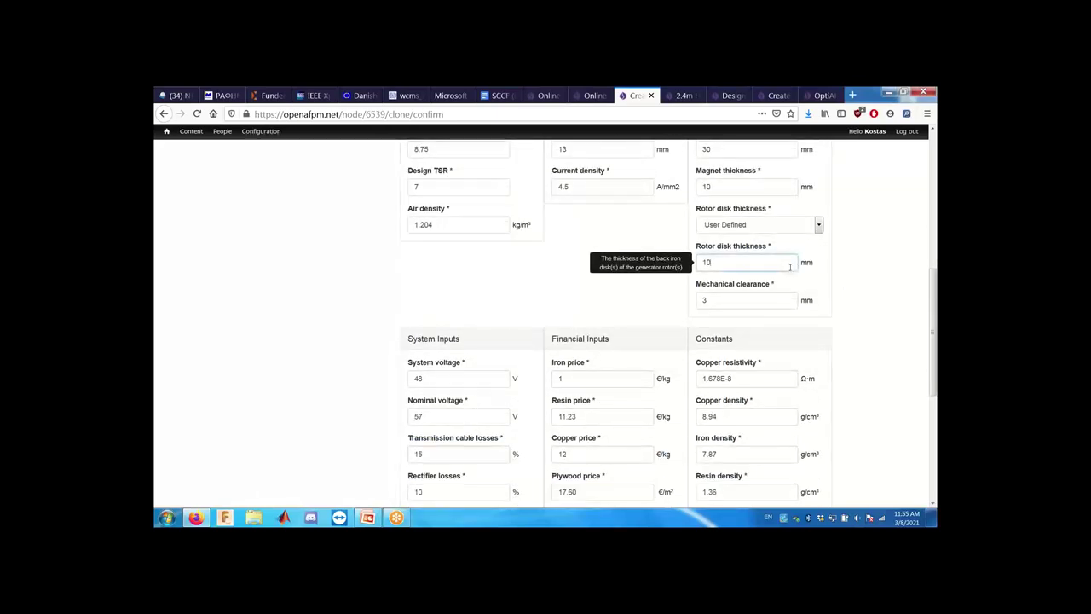
{"action": "scroll", "coordinate": [847, 272], "scroll_direction": "down", "scroll_amount": 1}
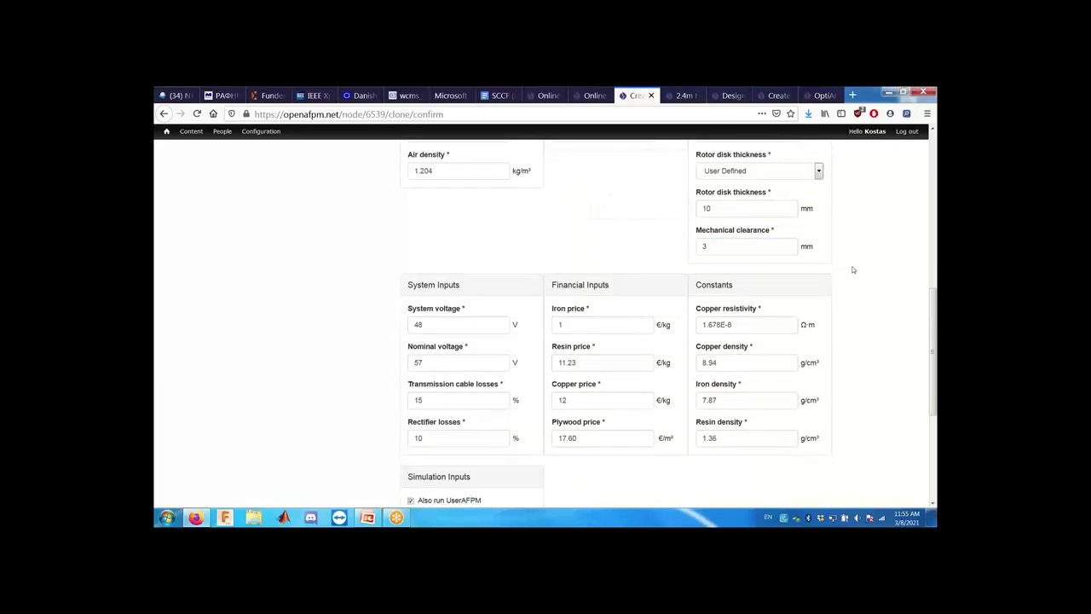
Step: Inspect the system voltage, nominal voltage, transmission cable losses and rectifier losses fields with their explanations
{"action": "scroll", "coordinate": [852, 269], "scroll_direction": "down", "scroll_amount": 1}
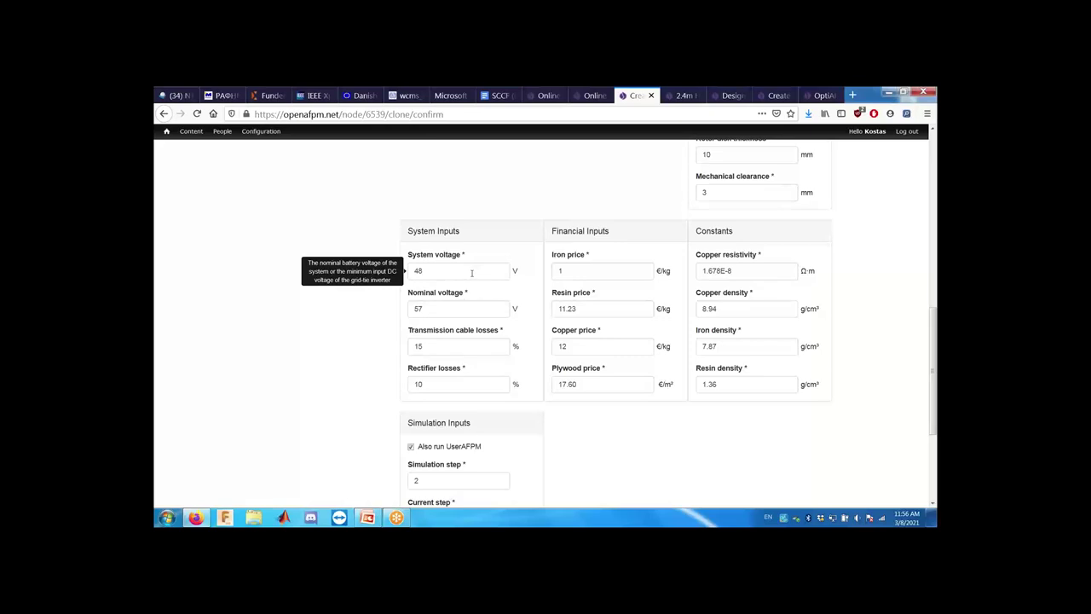
{"action": "left_click", "coordinate": [472, 272]}
{"action": "left_click", "coordinate": [476, 308]}
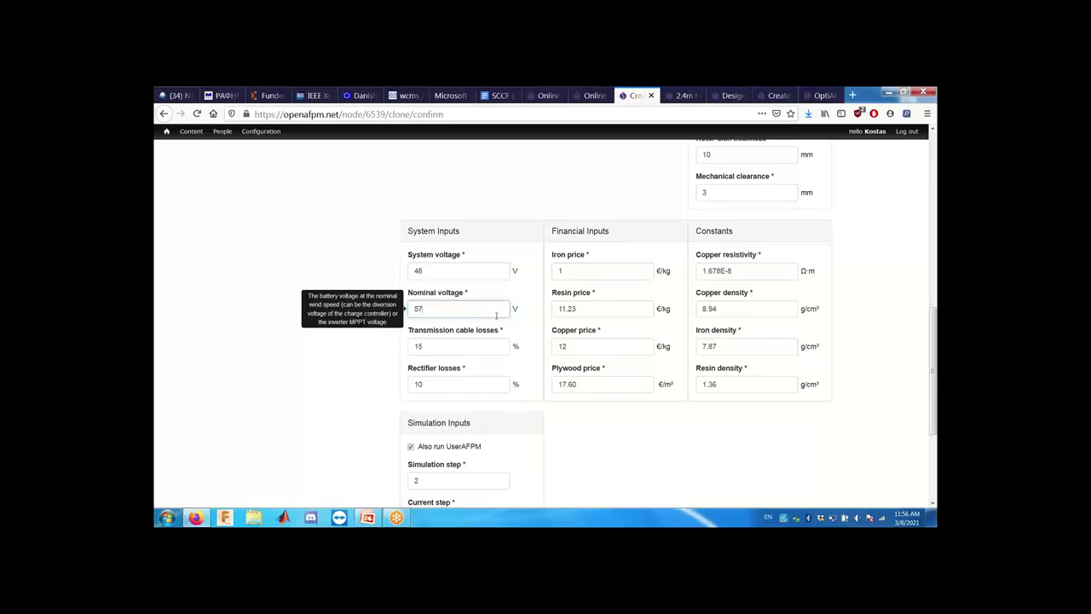
{"action": "left_click", "coordinate": [469, 348]}
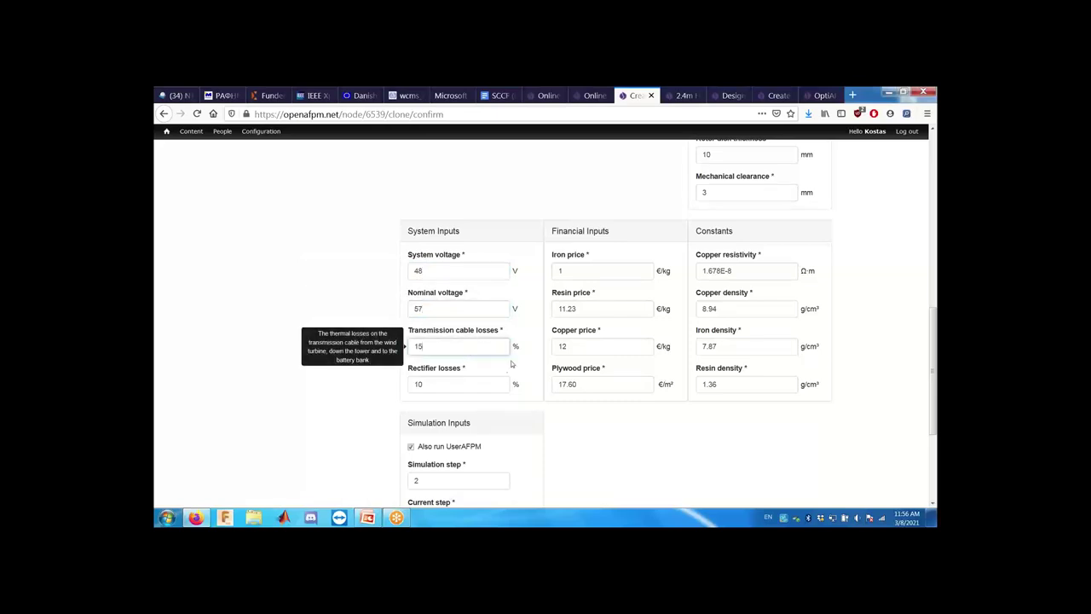
{"action": "left_click", "coordinate": [491, 386]}
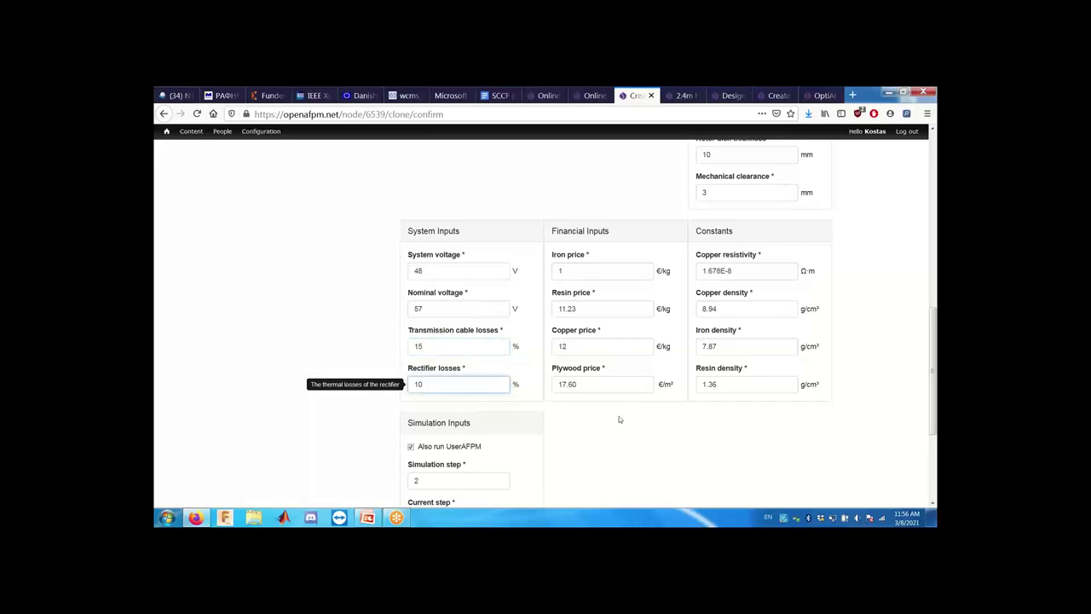
Step: Review the financial inputs, constants and simulation inputs, and return to the beginning of the form
{"action": "scroll", "coordinate": [620, 420], "scroll_direction": "down", "scroll_amount": 1}
{"action": "mouse_move", "coordinate": [618, 329]}
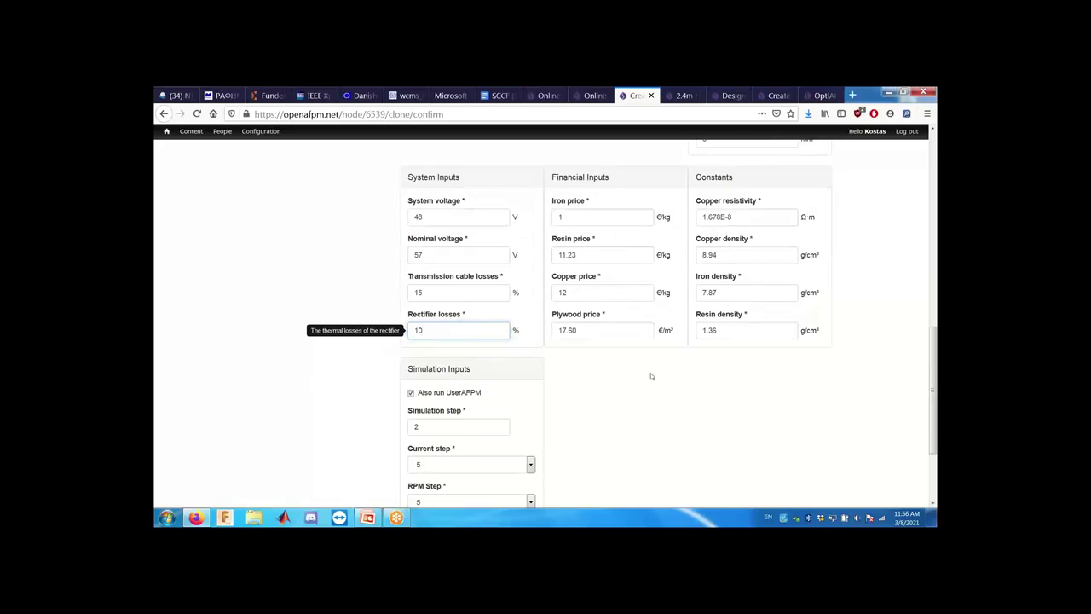
{"action": "scroll", "coordinate": [651, 376], "scroll_direction": "down", "scroll_amount": 2}
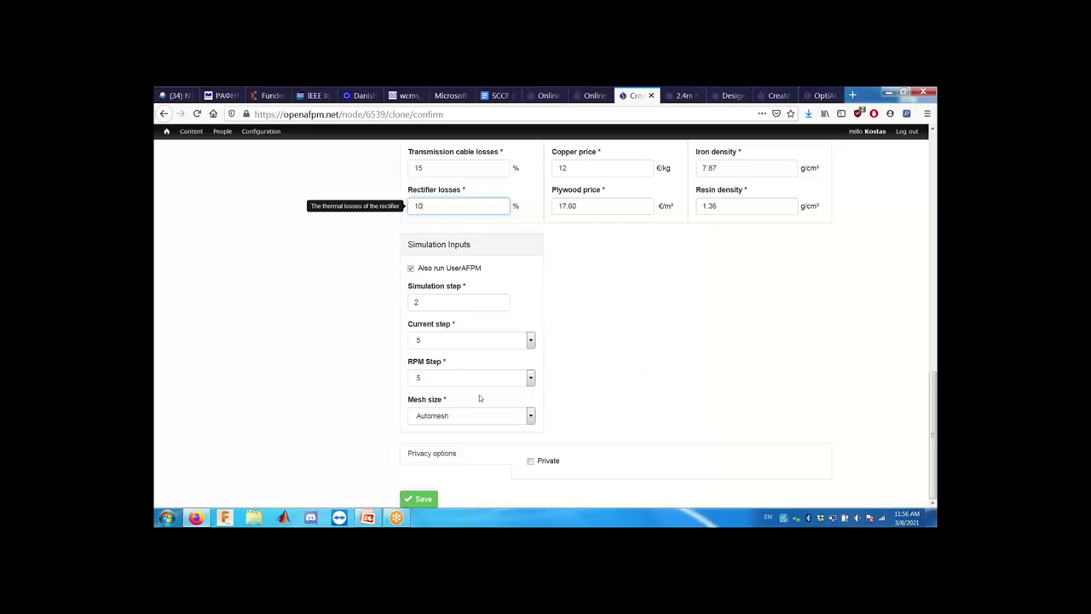
{"action": "scroll", "coordinate": [690, 357], "scroll_direction": "up", "scroll_amount": 12}
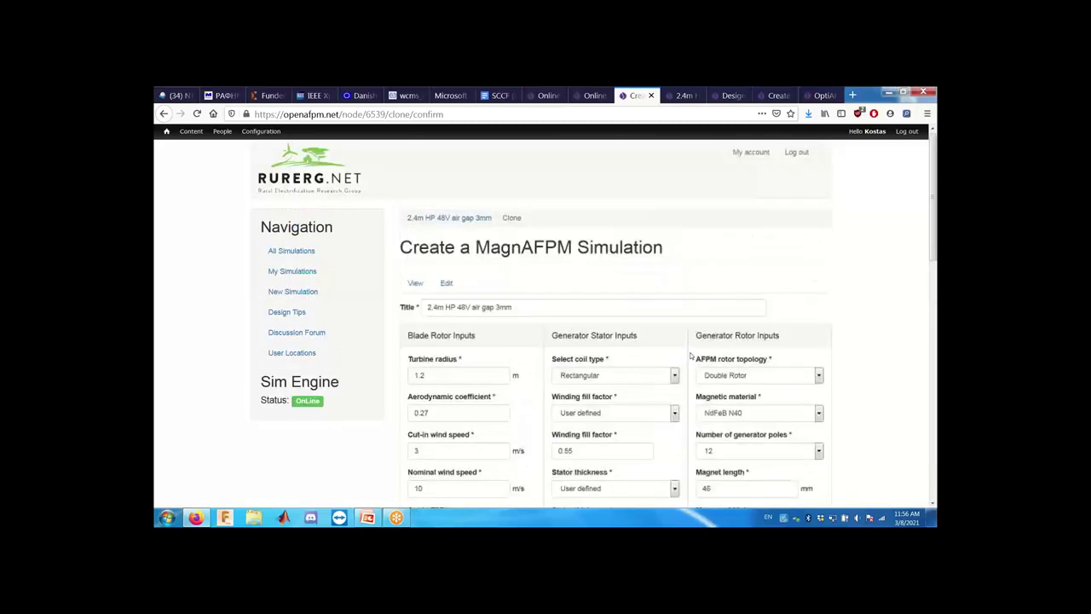
Step: View the All Simulations list and switch to the open results page of the "2.4m HP 48V air gap 3mm" simulation
{"action": "left_click", "coordinate": [307, 254]}
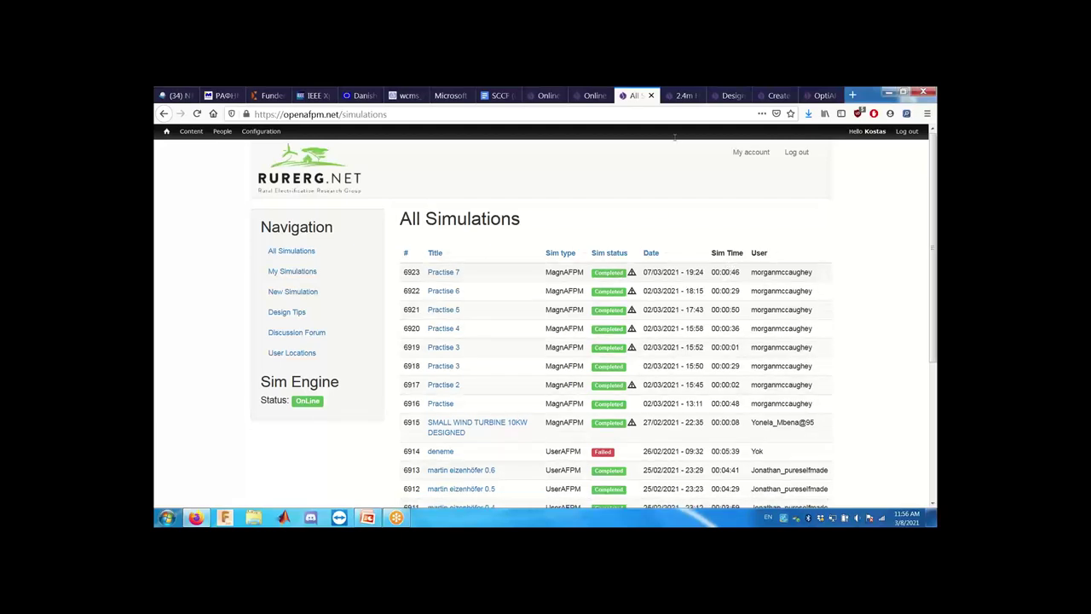
{"action": "left_click", "coordinate": [683, 96]}
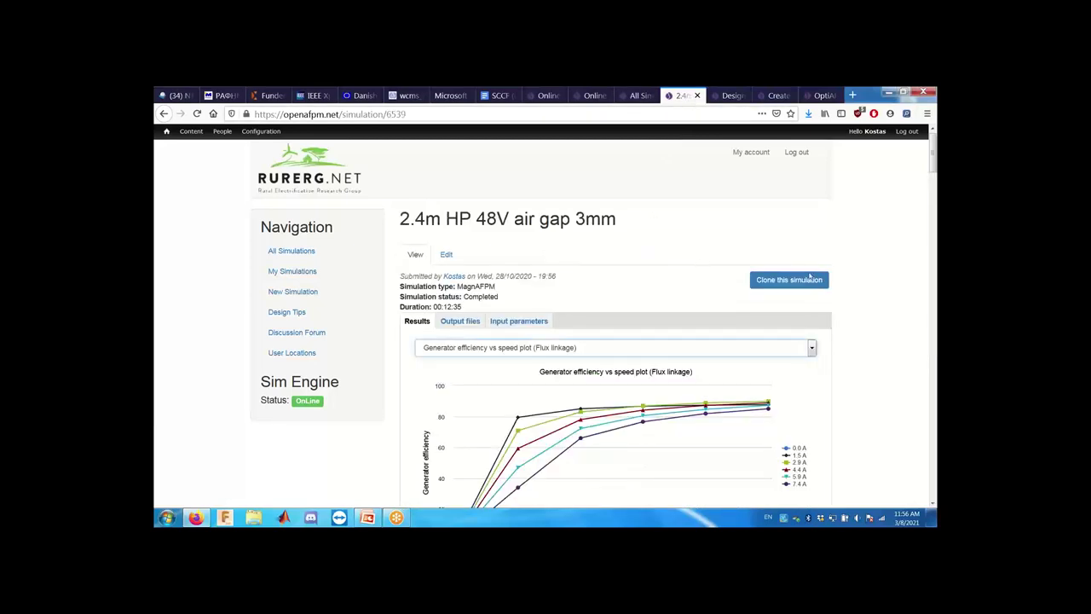
Step: Examine the generator efficiency plot, the flux density plot and the blade rotor and generator rotor output tables
{"action": "scroll", "coordinate": [872, 294], "scroll_direction": "down", "scroll_amount": 1}
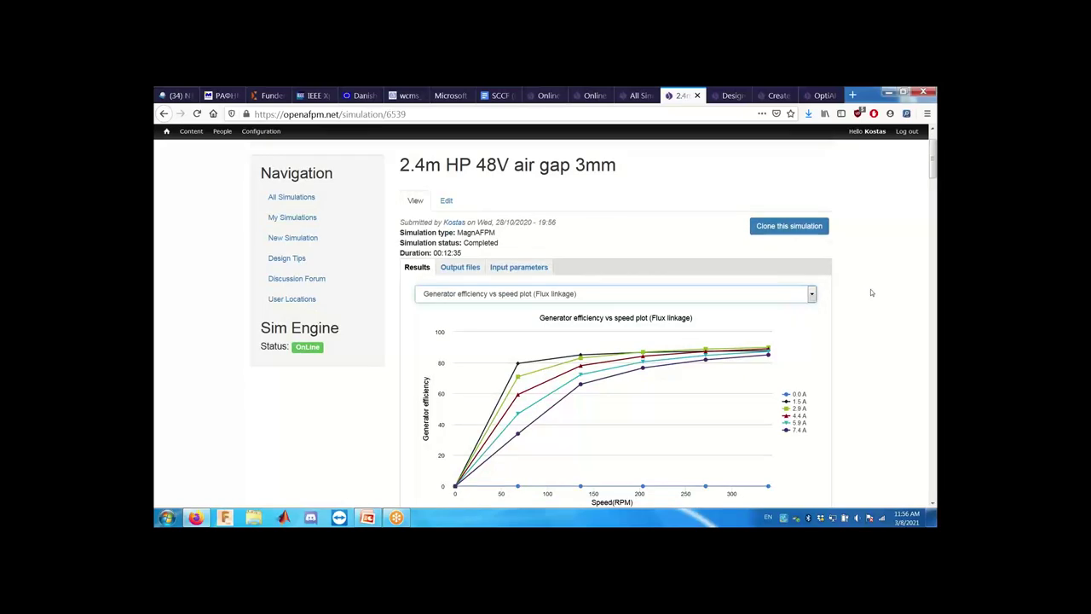
{"action": "scroll", "coordinate": [872, 293], "scroll_direction": "down", "scroll_amount": 3}
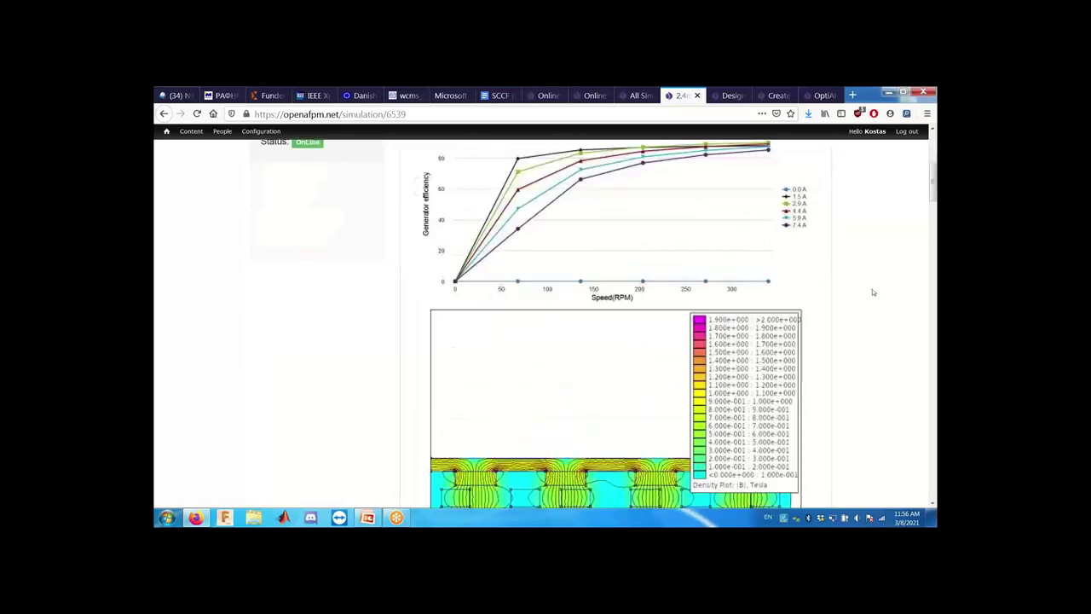
{"action": "scroll", "coordinate": [873, 292], "scroll_direction": "down", "scroll_amount": 1}
{"action": "scroll", "coordinate": [872, 292], "scroll_direction": "down", "scroll_amount": 3}
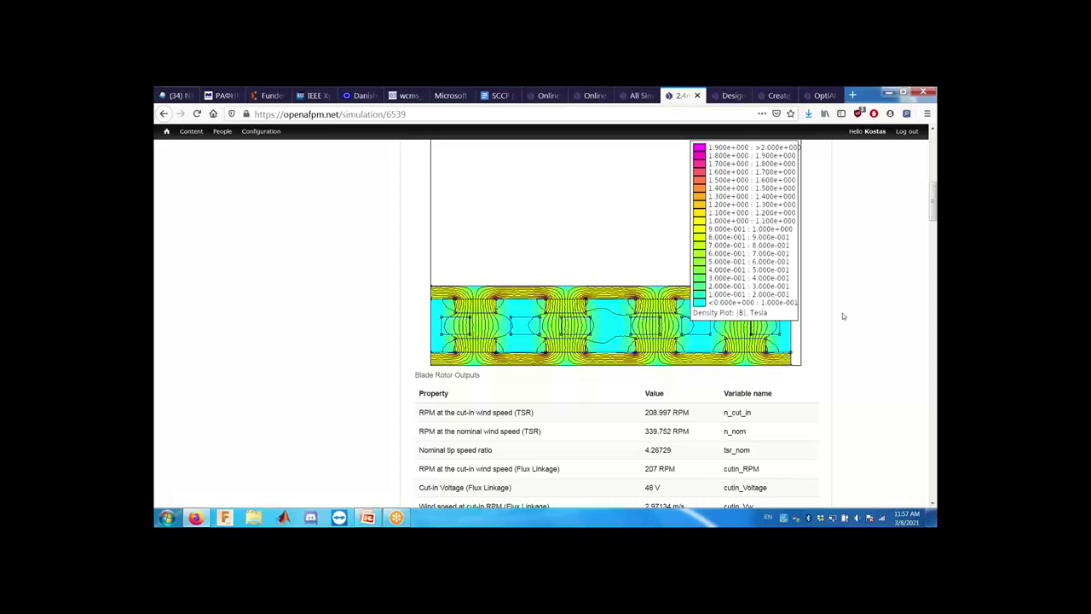
{"action": "scroll", "coordinate": [843, 316], "scroll_direction": "down", "scroll_amount": 1}
{"action": "scroll", "coordinate": [843, 316], "scroll_direction": "down", "scroll_amount": 4}
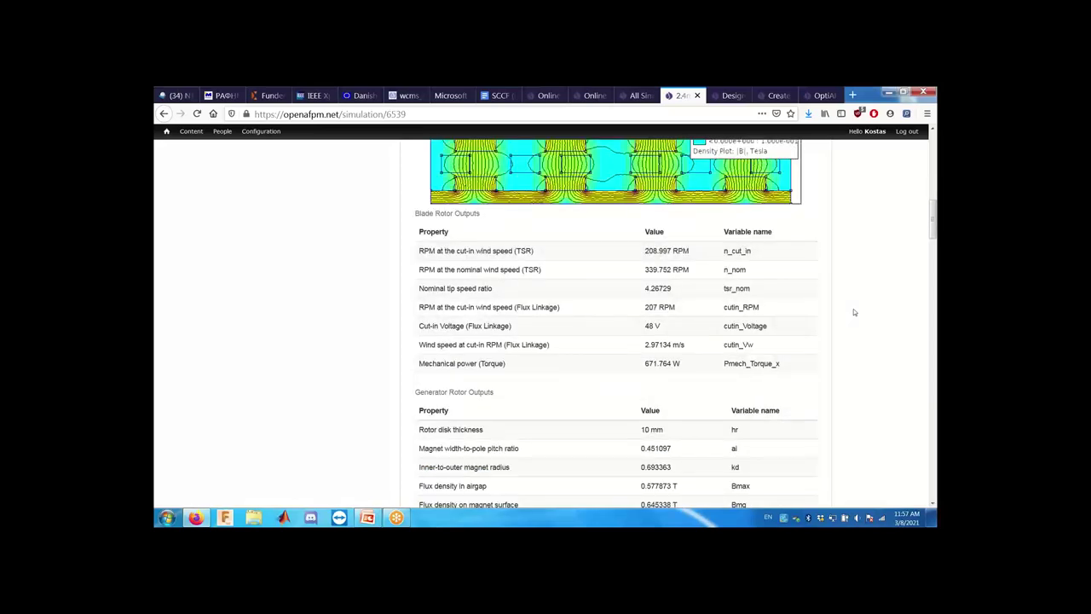
Step: Examine the blade rotor outputs and the generator rotor outputs, including disk diameter, mass, volume and saturation
{"action": "scroll", "coordinate": [853, 312], "scroll_direction": "down", "scroll_amount": 2}
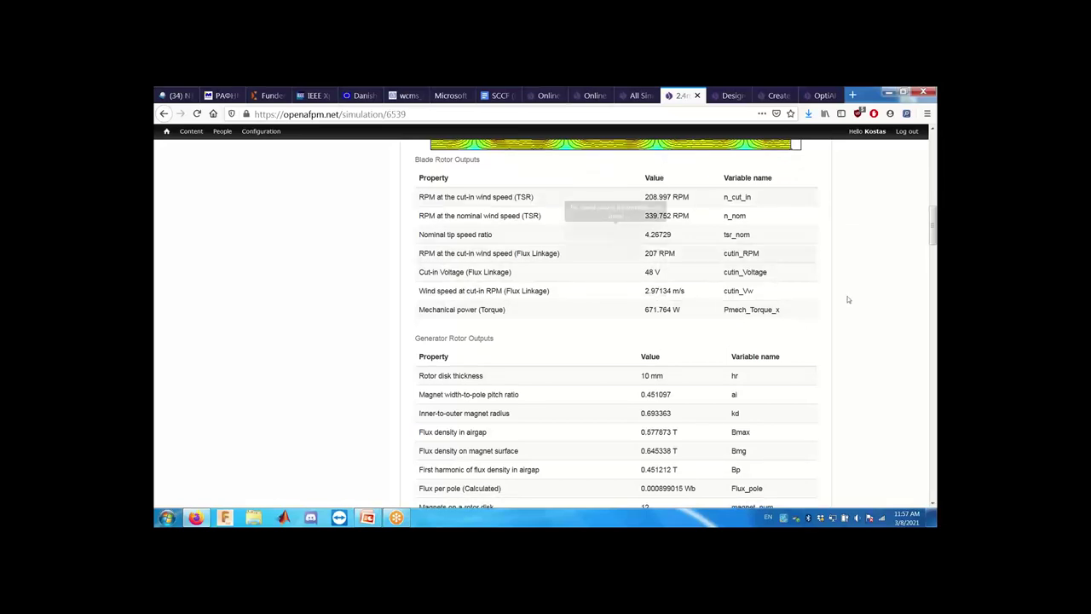
{"action": "scroll", "coordinate": [884, 327], "scroll_direction": "down", "scroll_amount": 6}
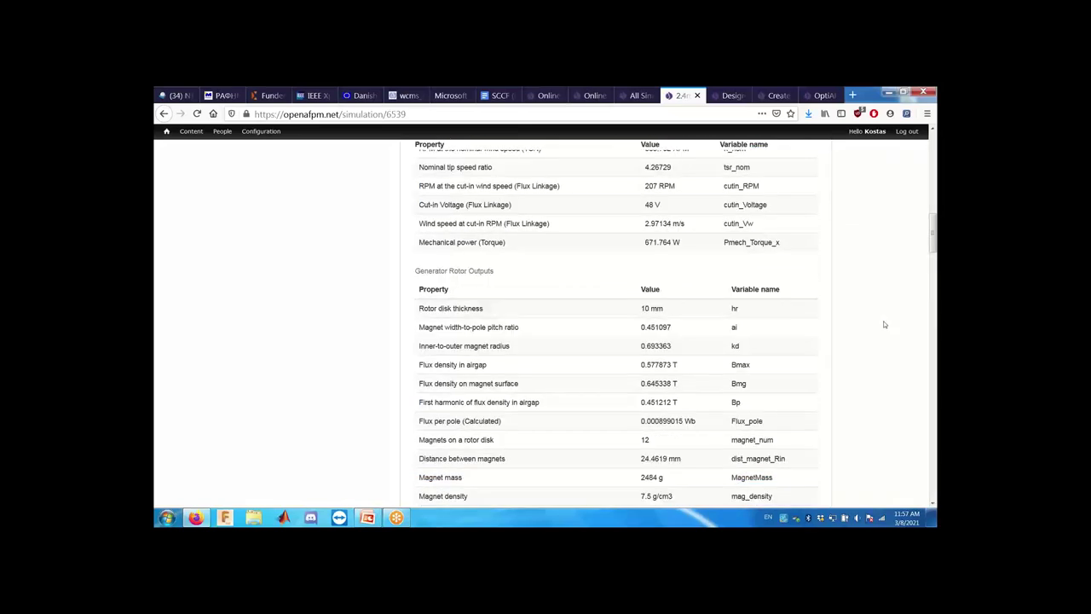
{"action": "scroll", "coordinate": [884, 322], "scroll_direction": "up", "scroll_amount": 1}
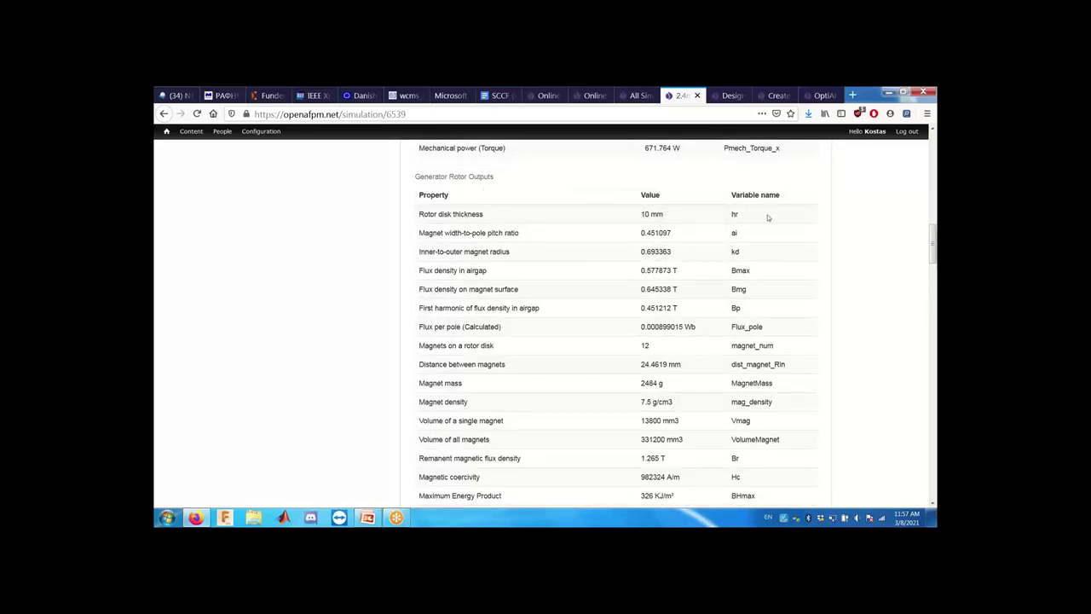
{"action": "scroll", "coordinate": [861, 234], "scroll_direction": "down", "scroll_amount": 5}
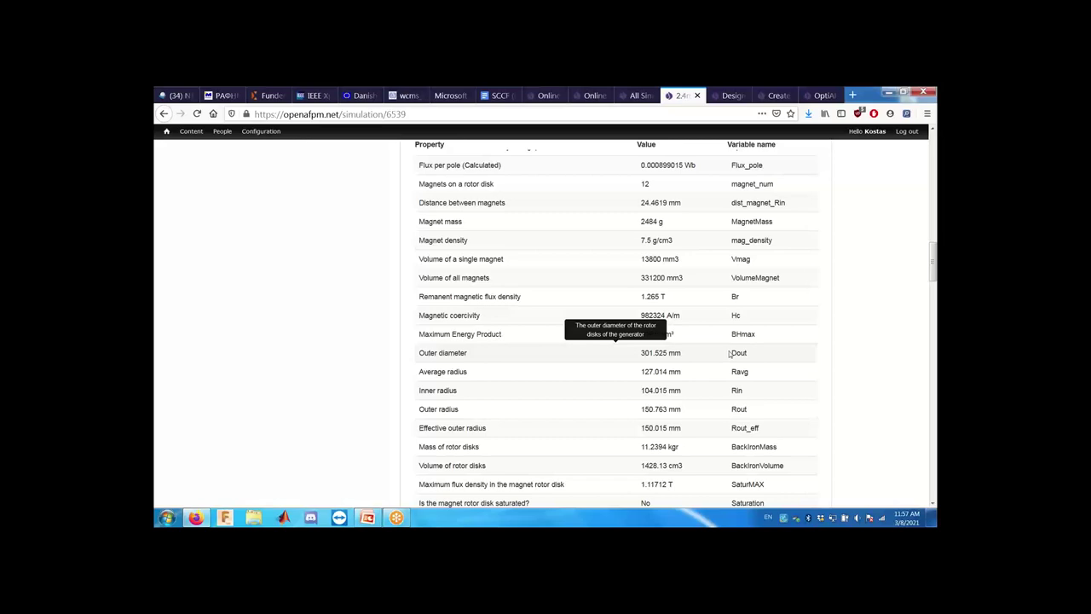
{"action": "scroll", "coordinate": [843, 349], "scroll_direction": "down", "scroll_amount": 1}
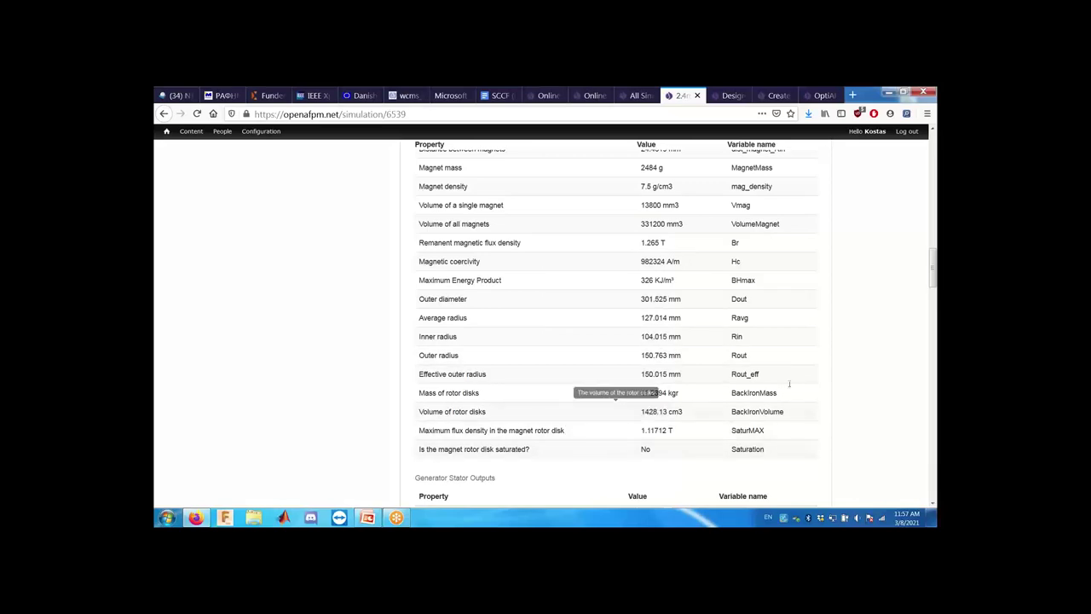
{"action": "scroll", "coordinate": [838, 345], "scroll_direction": "up", "scroll_amount": 2}
{"action": "scroll", "coordinate": [838, 343], "scroll_direction": "up", "scroll_amount": 2}
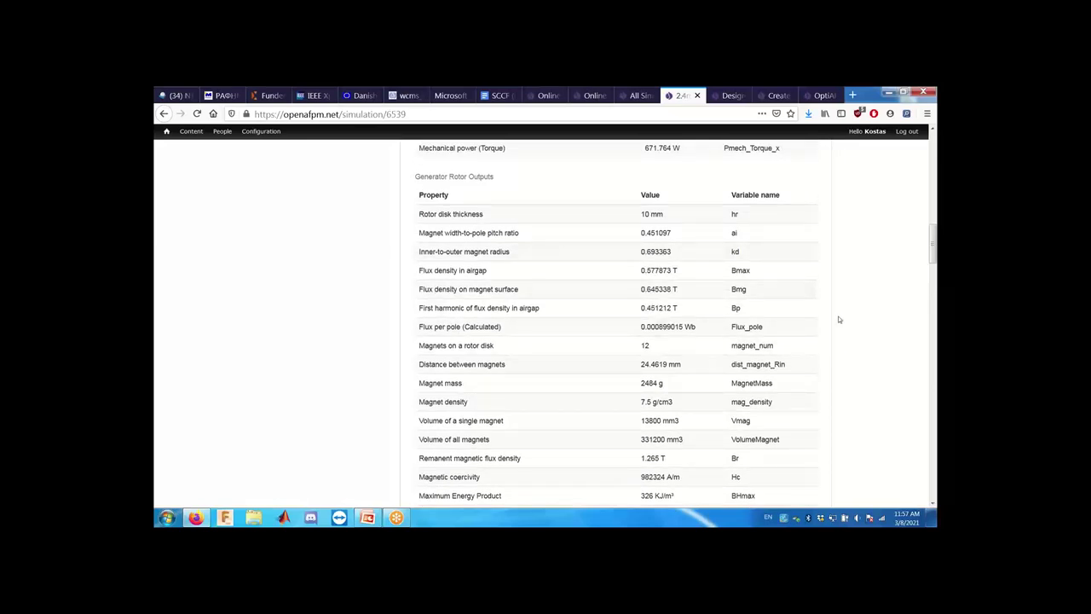
Step: Examine the generator stator outputs, including copper wire diameter, stator surface area, heat coefficient and current density explanations
{"action": "scroll", "coordinate": [839, 317], "scroll_direction": "down", "scroll_amount": 5}
{"action": "scroll", "coordinate": [839, 315], "scroll_direction": "down", "scroll_amount": 4}
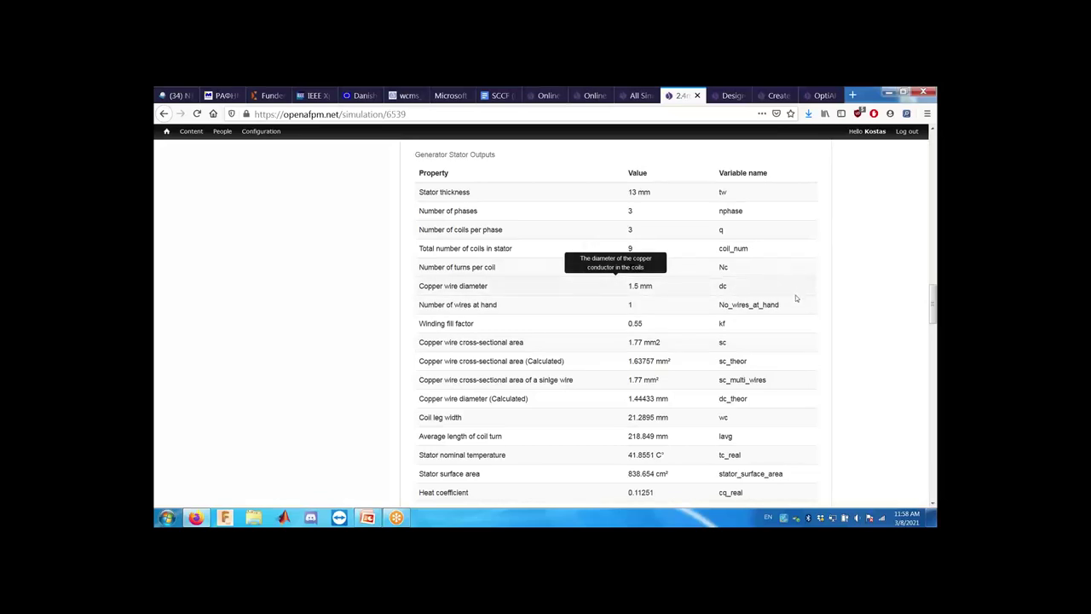
{"action": "scroll", "coordinate": [794, 298], "scroll_direction": "down", "scroll_amount": 1}
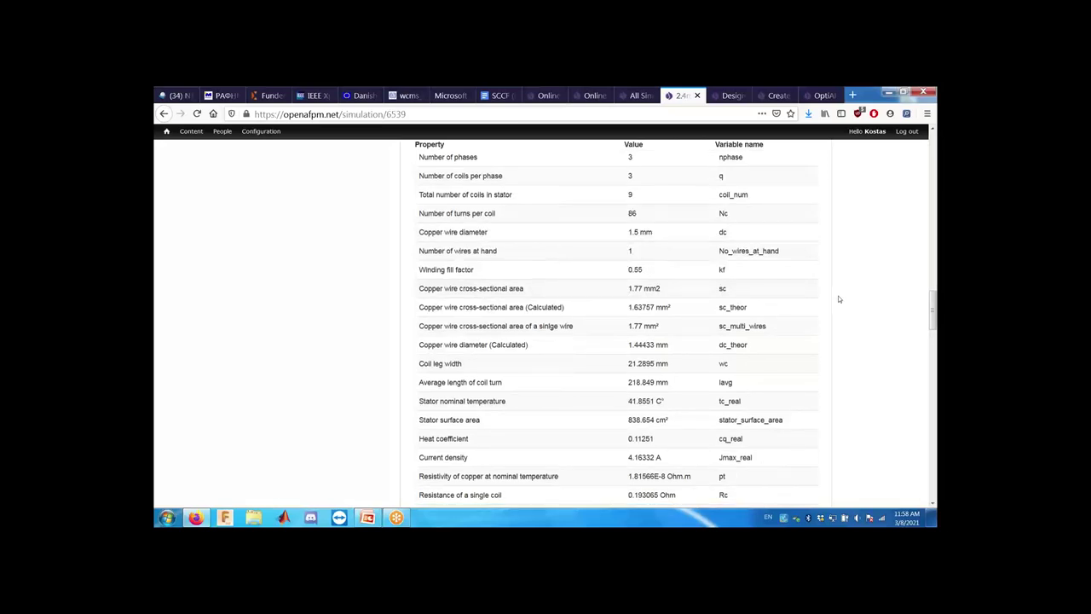
{"action": "scroll", "coordinate": [837, 296], "scroll_direction": "down", "scroll_amount": 3}
{"action": "mouse_move", "coordinate": [756, 256]}
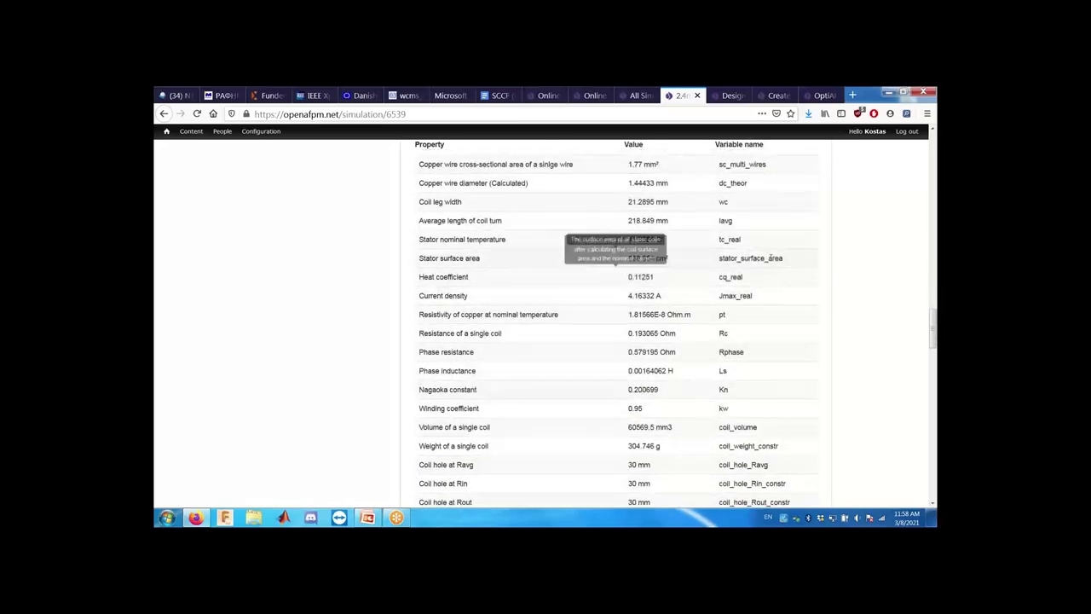
{"action": "mouse_move", "coordinate": [765, 281]}
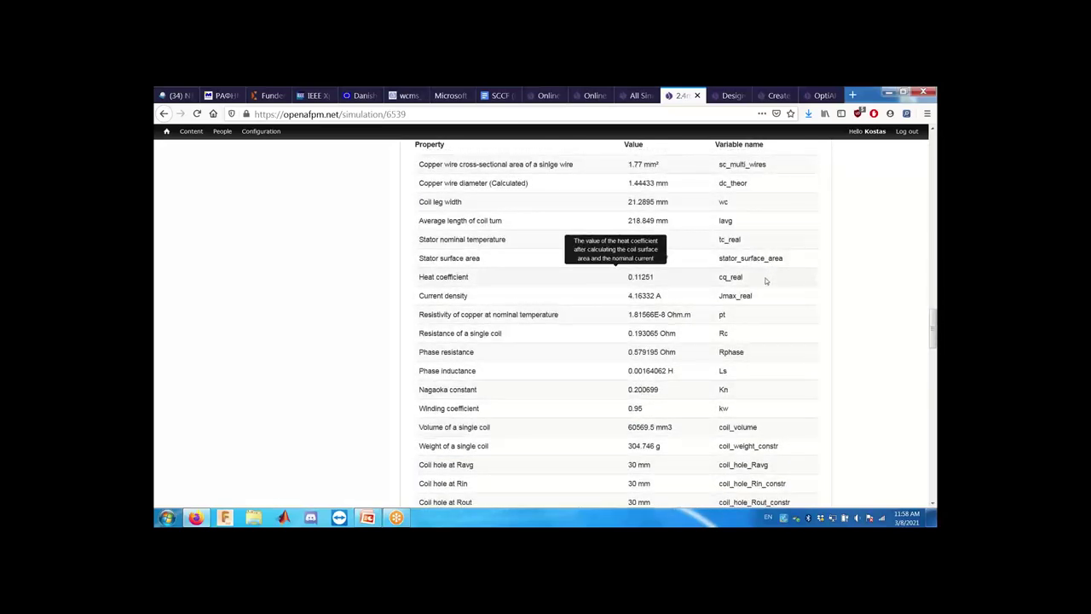
{"action": "scroll", "coordinate": [767, 296], "scroll_direction": "down", "scroll_amount": 6}
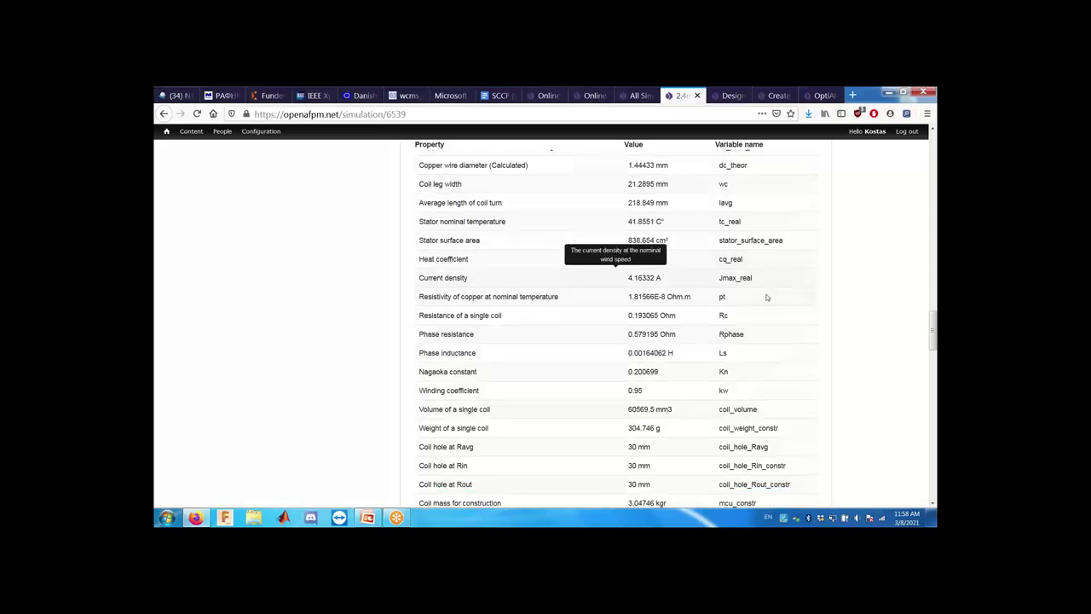
Step: Inspect the generator power, losses, efficiency and DC power at the batteries in the stator outputs with their explanations
{"action": "scroll", "coordinate": [816, 291], "scroll_direction": "down", "scroll_amount": 5}
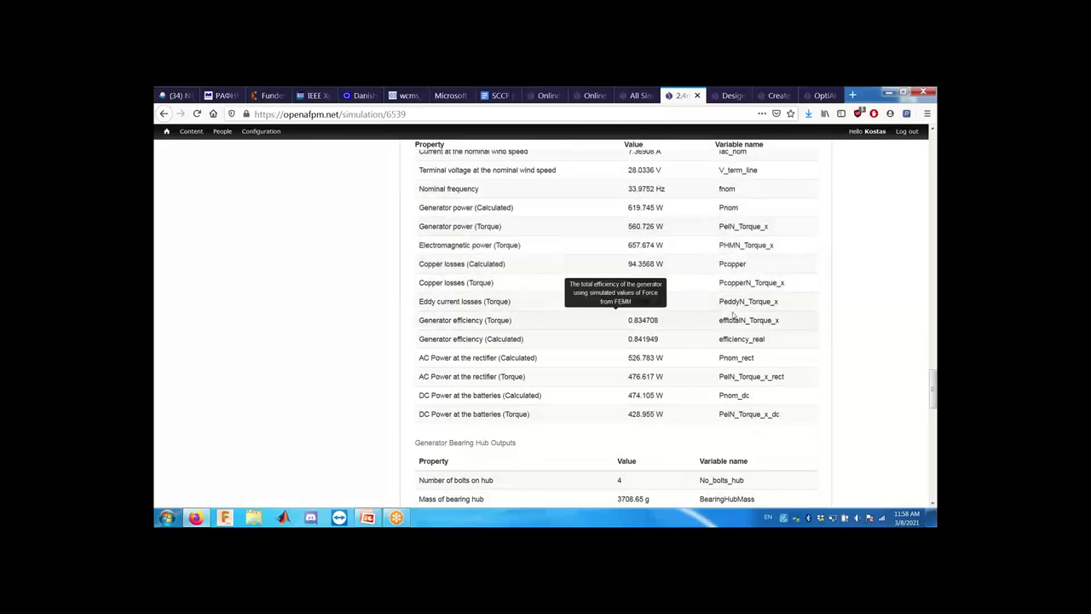
{"action": "mouse_move", "coordinate": [743, 407]}
{"action": "mouse_move", "coordinate": [750, 212]}
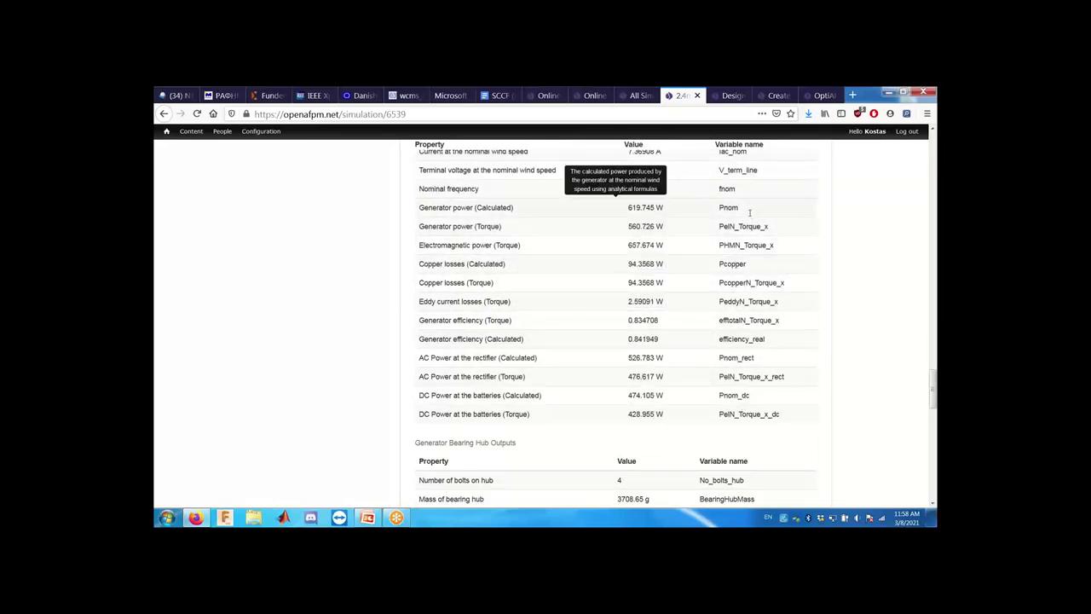
{"action": "mouse_move", "coordinate": [776, 364]}
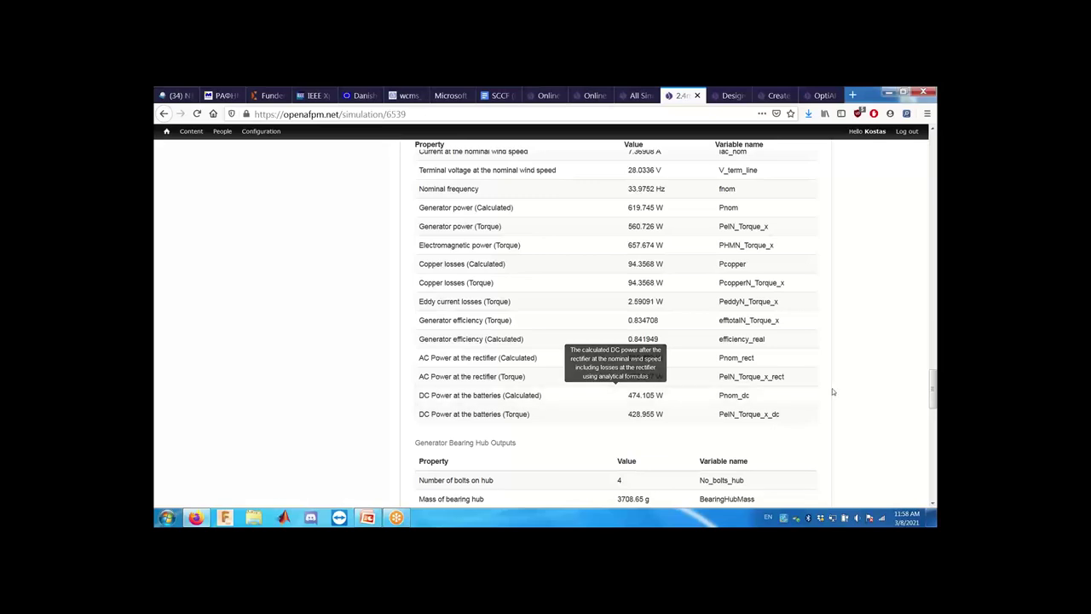
Step: Review the Costs, Mass and Volume table and the table of RPM and current values below it
{"action": "scroll", "coordinate": [837, 386], "scroll_direction": "down", "scroll_amount": 1}
{"action": "scroll", "coordinate": [835, 374], "scroll_direction": "down", "scroll_amount": 4}
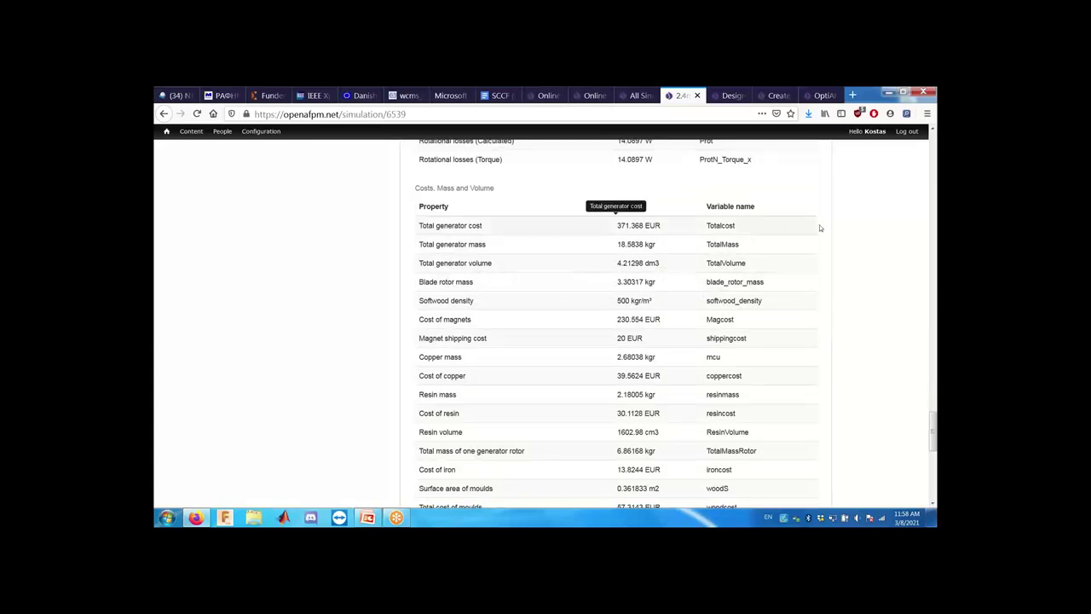
{"action": "scroll", "coordinate": [849, 260], "scroll_direction": "down", "scroll_amount": 3}
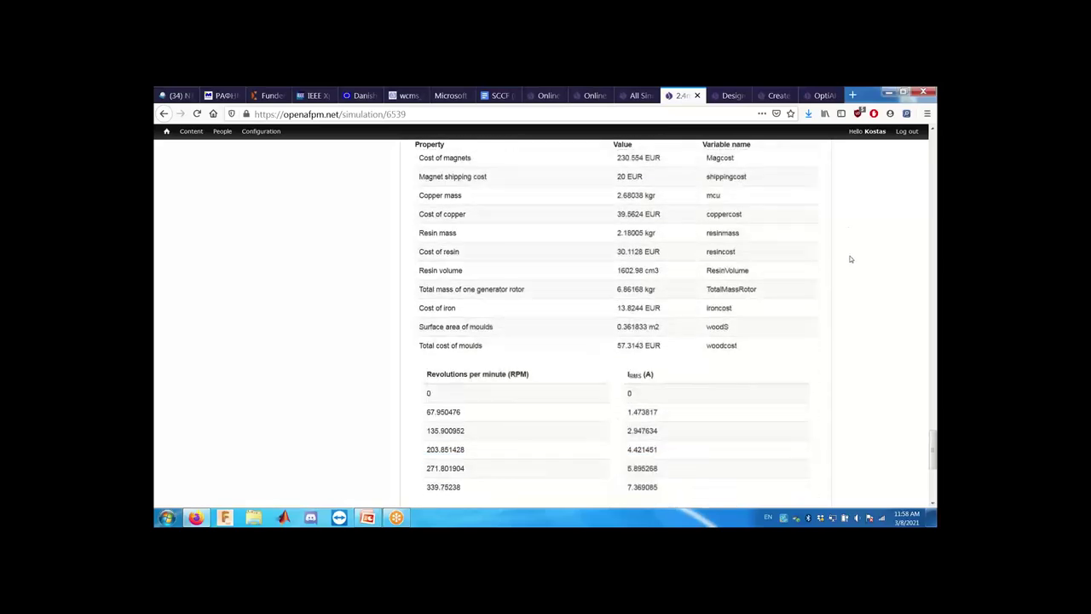
Step: Return to the result plots and display the Average torque plot (Torque), inspecting its data points
{"action": "scroll", "coordinate": [850, 259], "scroll_direction": "up", "scroll_amount": 2}
{"action": "scroll", "coordinate": [850, 259], "scroll_direction": "up", "scroll_amount": 10}
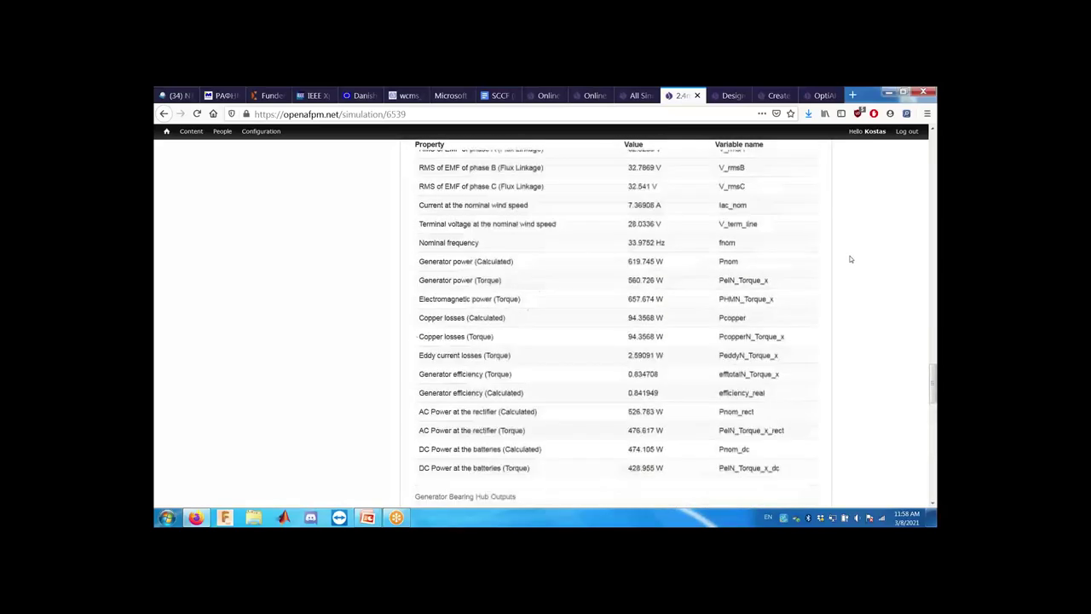
{"action": "scroll", "coordinate": [850, 259], "scroll_direction": "up", "scroll_amount": 10}
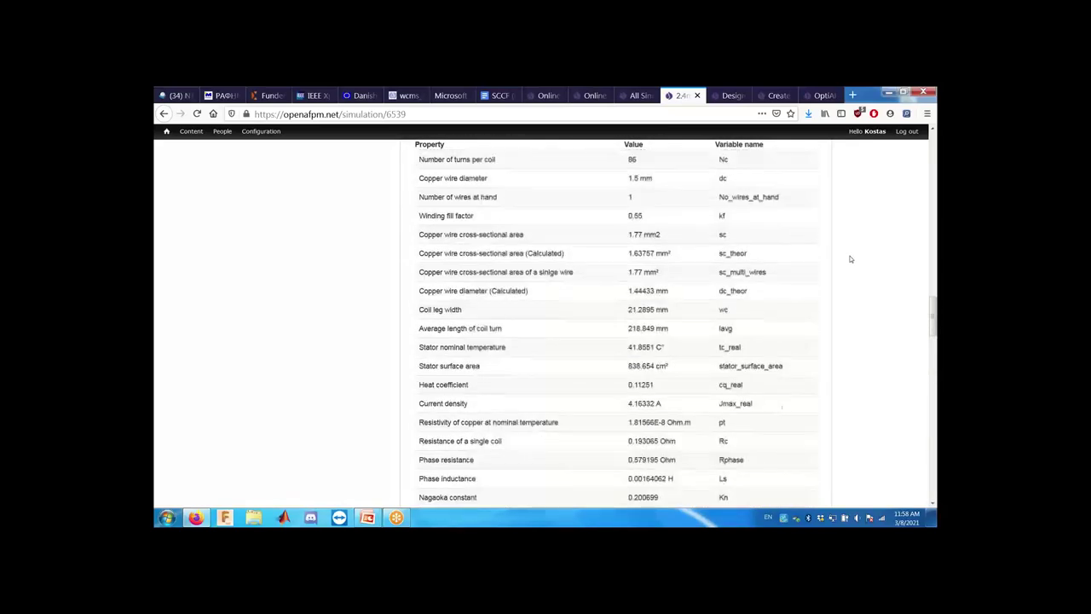
{"action": "scroll", "coordinate": [850, 259], "scroll_direction": "up", "scroll_amount": 15}
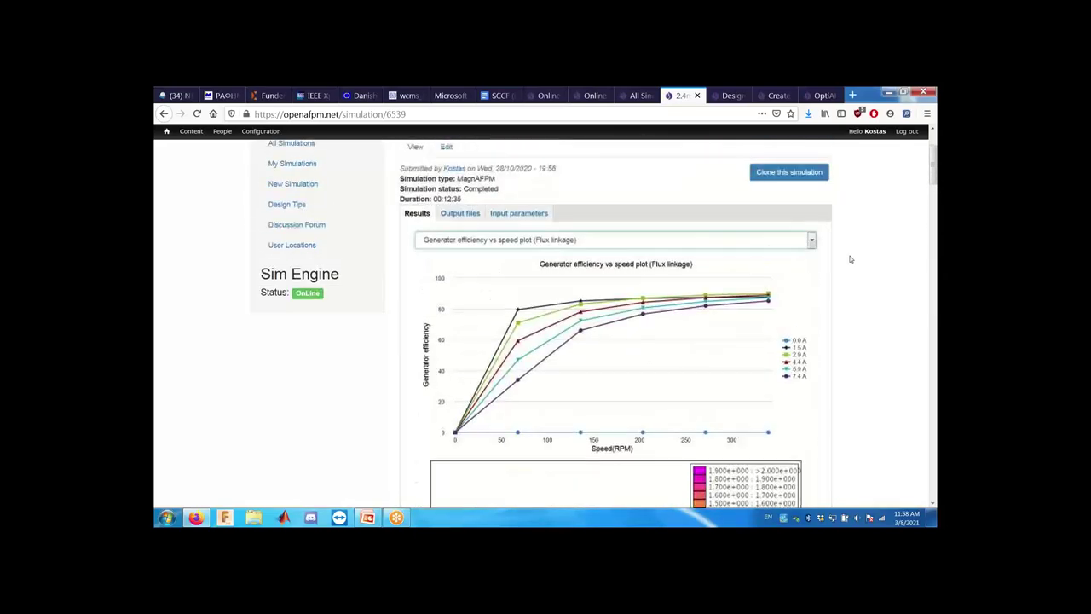
{"action": "left_click", "coordinate": [772, 242]}
{"action": "scroll", "coordinate": [771, 288], "scroll_direction": "down", "scroll_amount": 3}
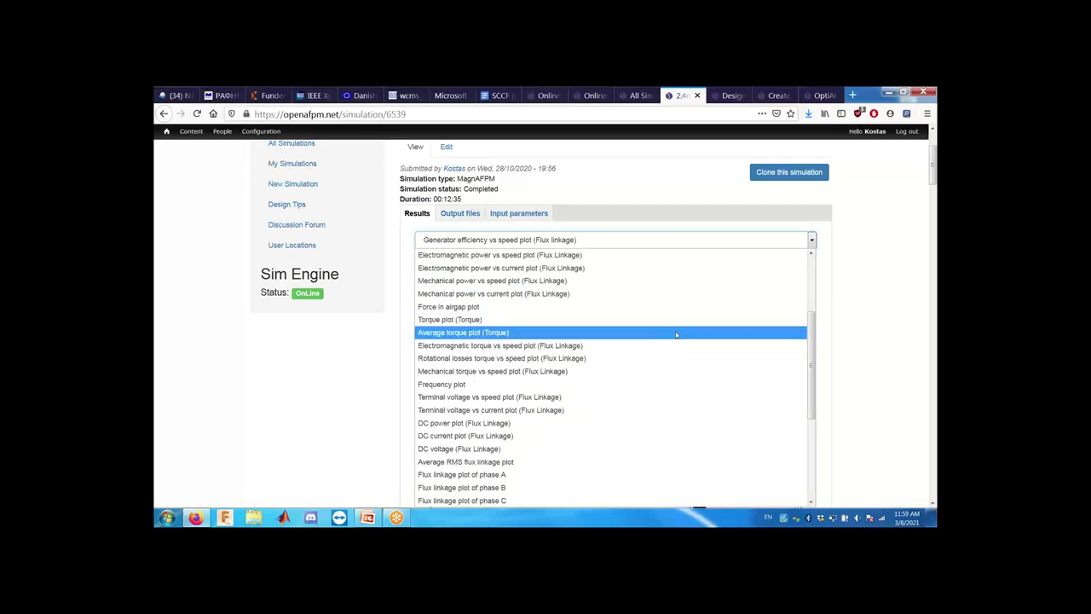
{"action": "left_click", "coordinate": [784, 332]}
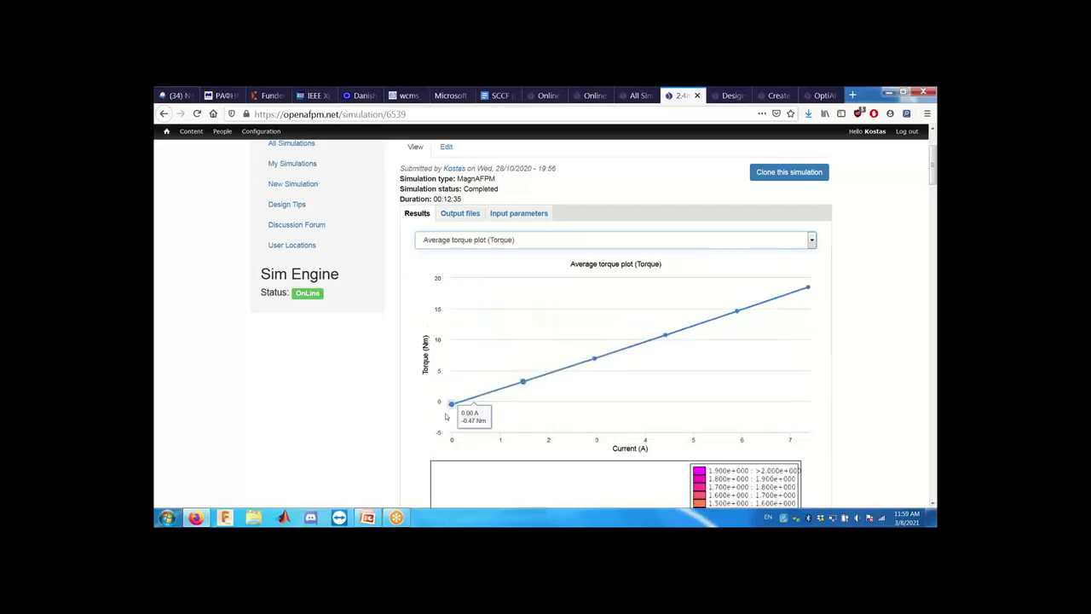
{"action": "mouse_move", "coordinate": [462, 403]}
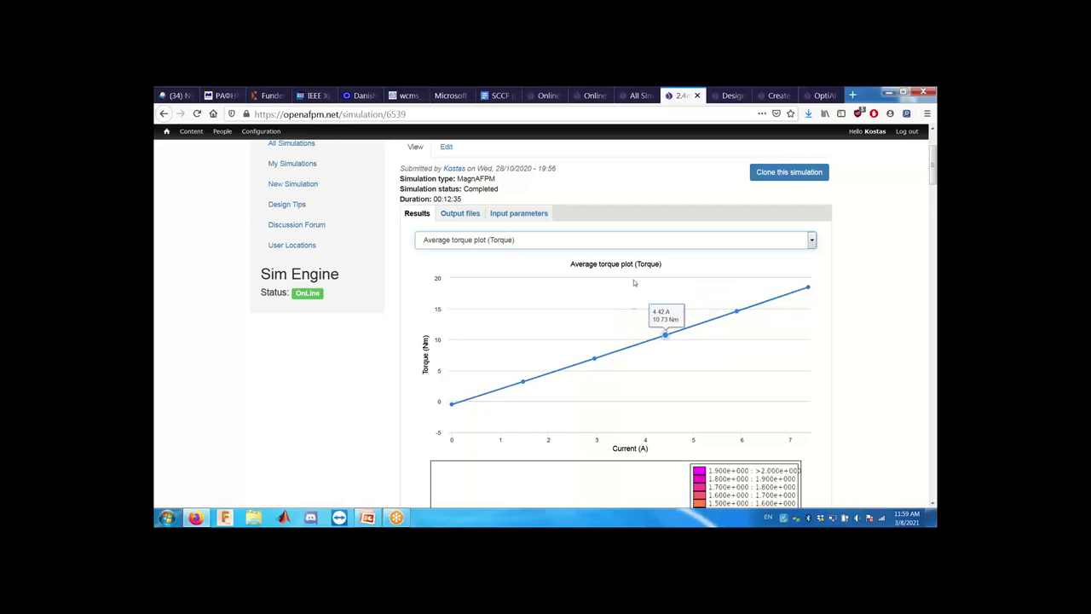
Step: Display the EMF vs speed plot (Flux Linkage) among the simulation results
{"action": "key", "text": "alt+Down"}
{"action": "scroll", "coordinate": [660, 311], "scroll_direction": "down", "scroll_amount": 5}
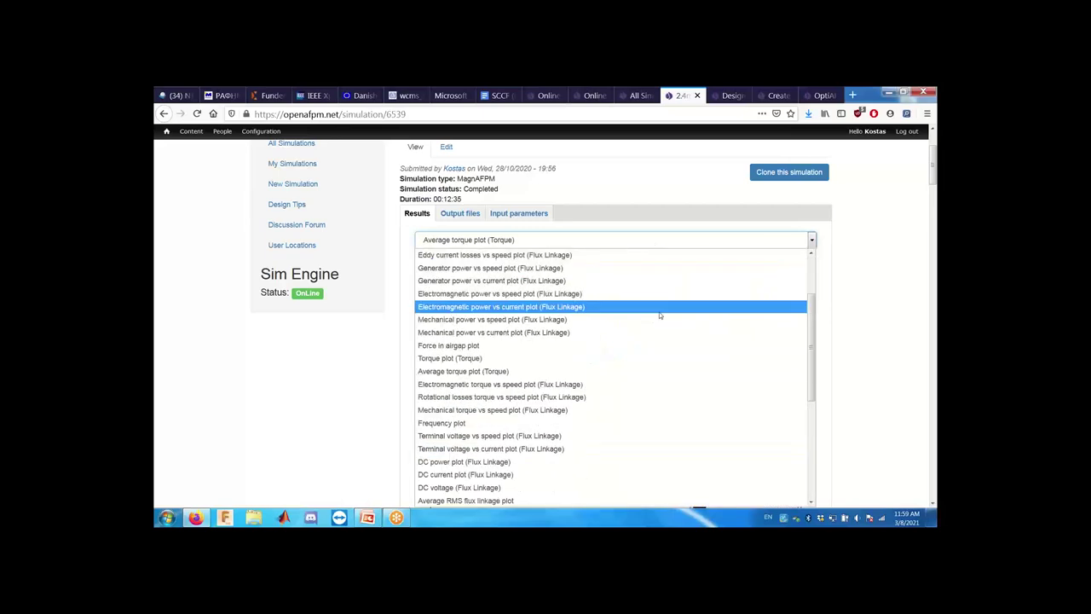
{"action": "scroll", "coordinate": [659, 315], "scroll_direction": "down", "scroll_amount": 3}
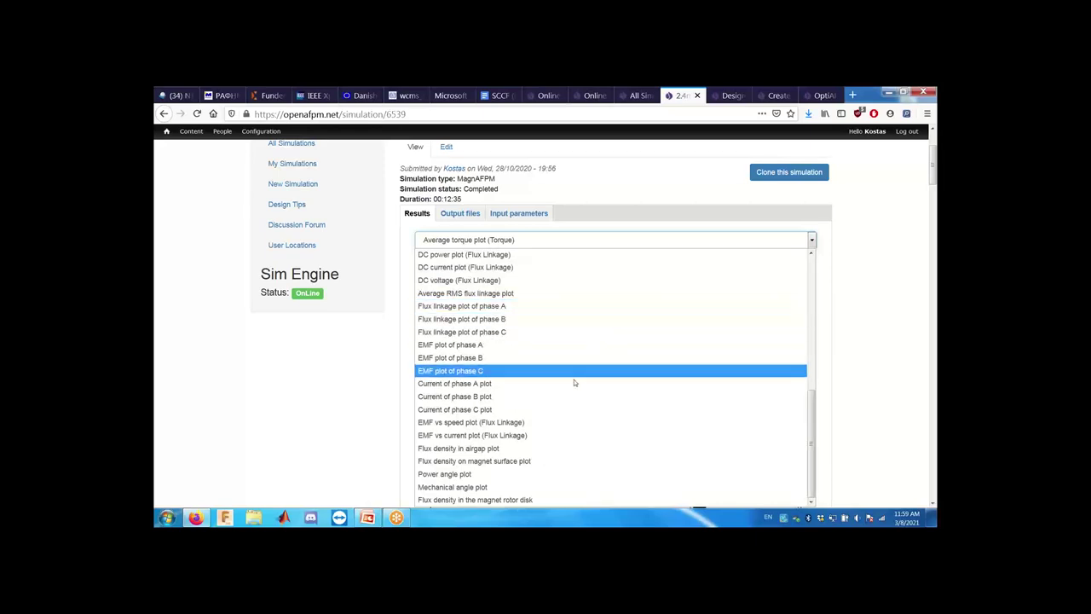
{"action": "left_click", "coordinate": [545, 423]}
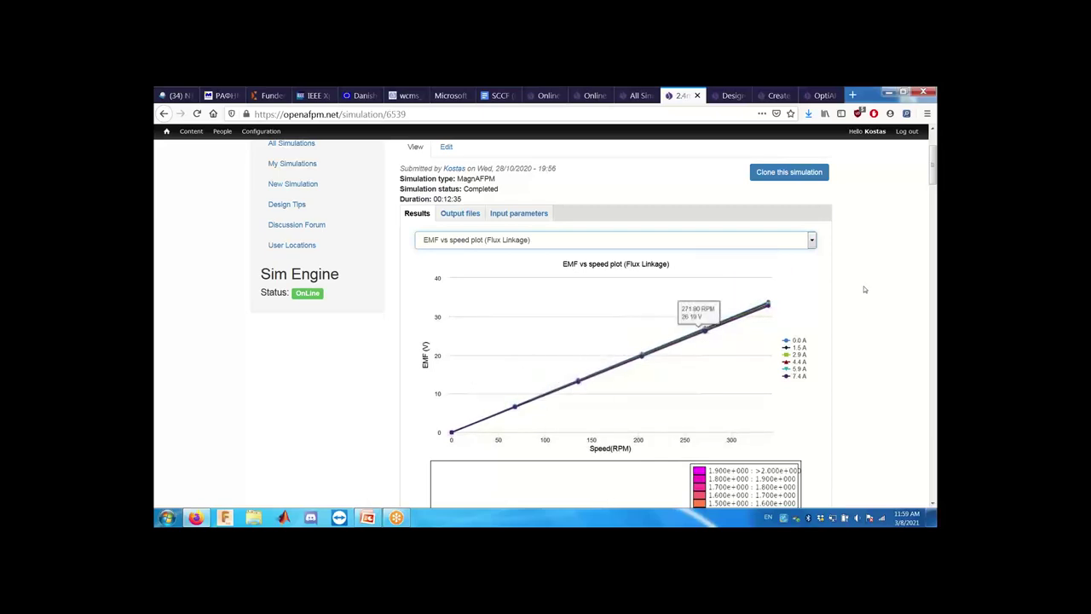
Step: Look through the available efficiency, losses and power plots without choosing one, and return to the beginning of the results page
{"action": "left_click", "coordinate": [807, 242]}
{"action": "scroll", "coordinate": [703, 323], "scroll_direction": "up", "scroll_amount": 5}
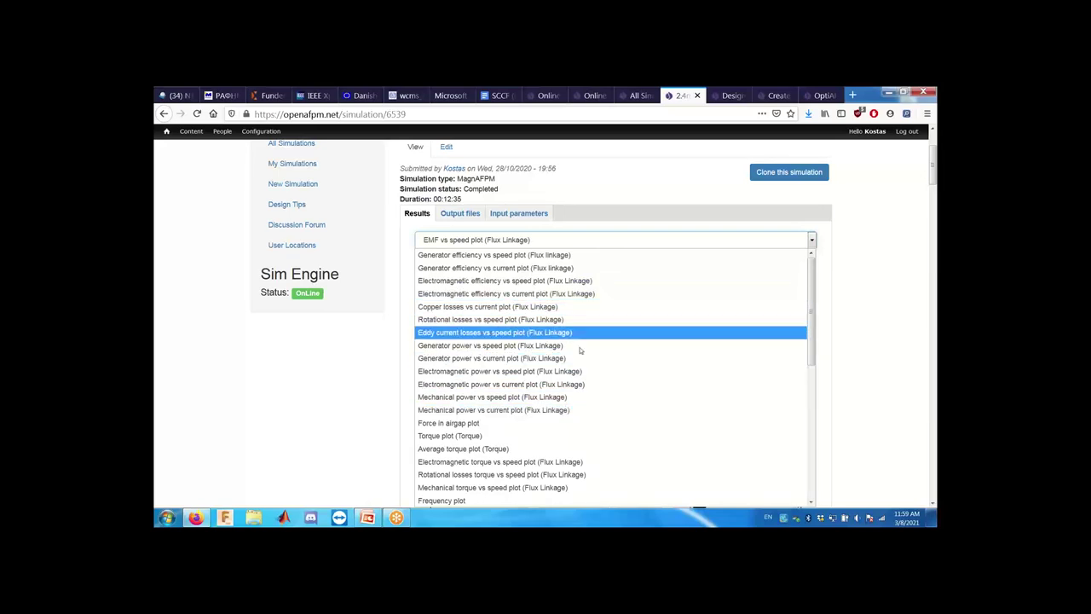
{"action": "scroll", "coordinate": [580, 349], "scroll_direction": "down", "scroll_amount": 1}
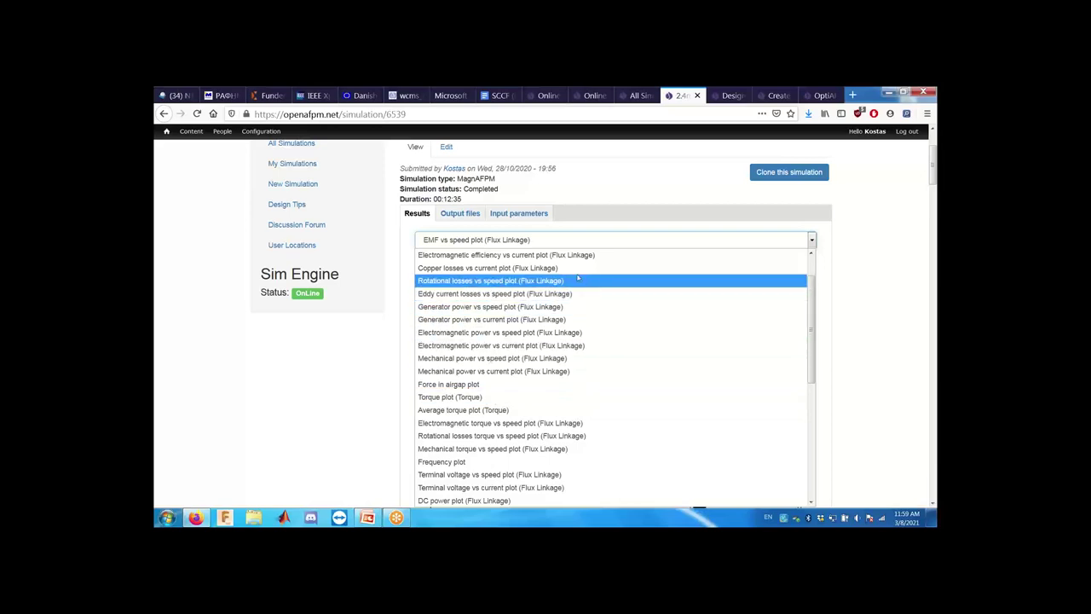
{"action": "left_click", "coordinate": [850, 265]}
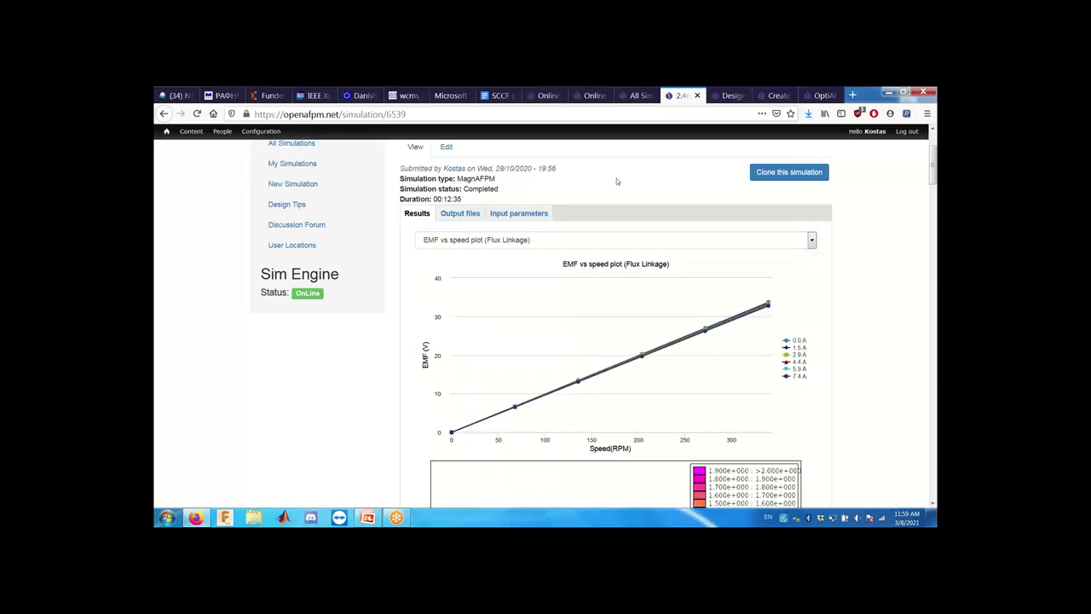
{"action": "scroll", "coordinate": [618, 179], "scroll_direction": "up", "scroll_amount": 2}
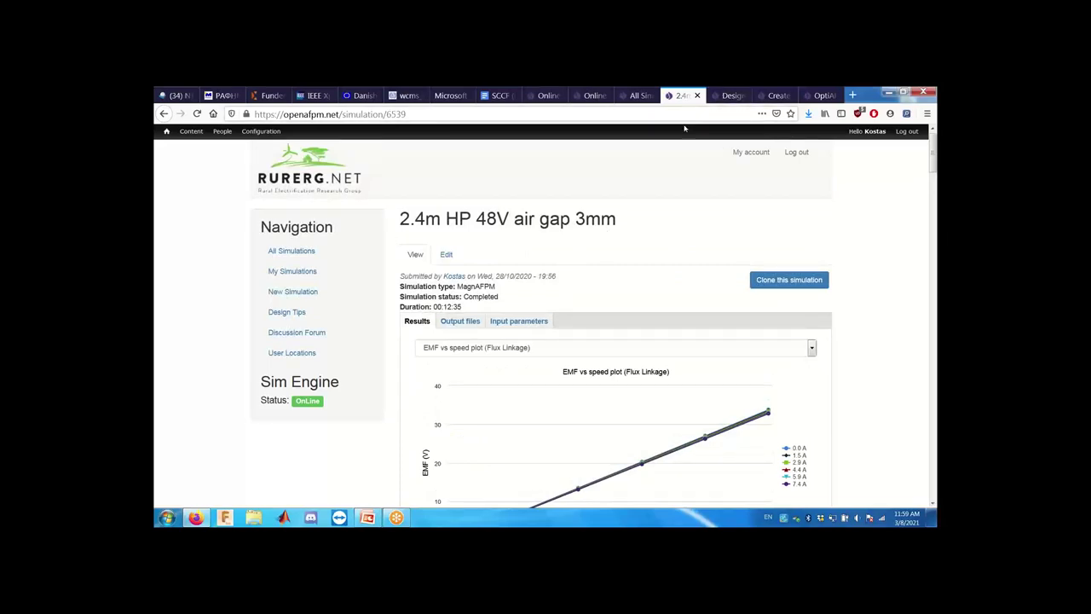
Step: Open "UserAFPM results for default values" from page 3 of My Simulations and view its flux density plot and blade rotor outputs
{"action": "left_click", "coordinate": [712, 96]}
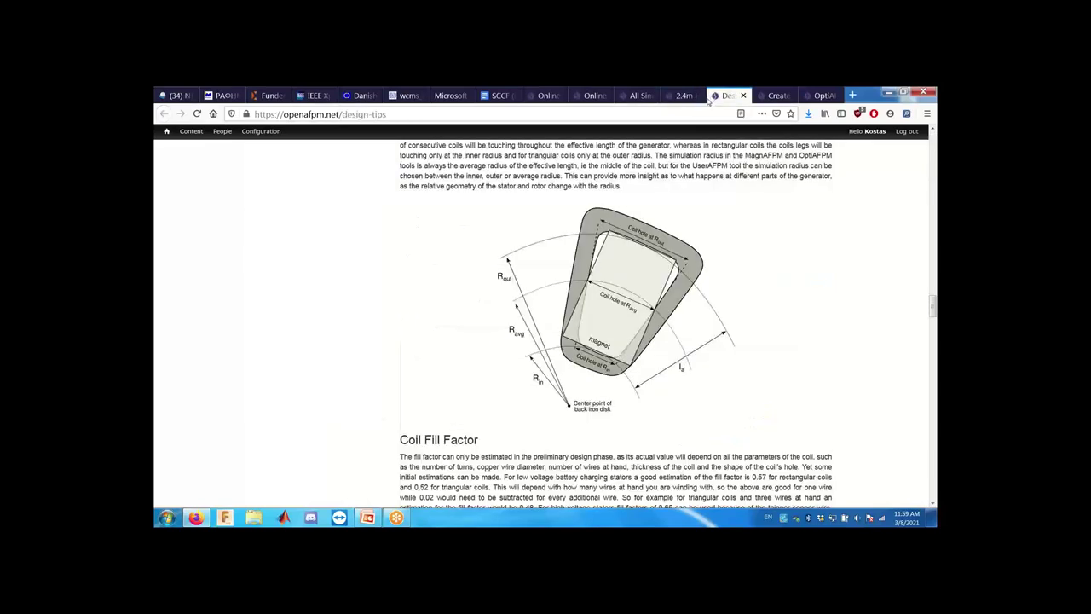
{"action": "left_click", "coordinate": [689, 97]}
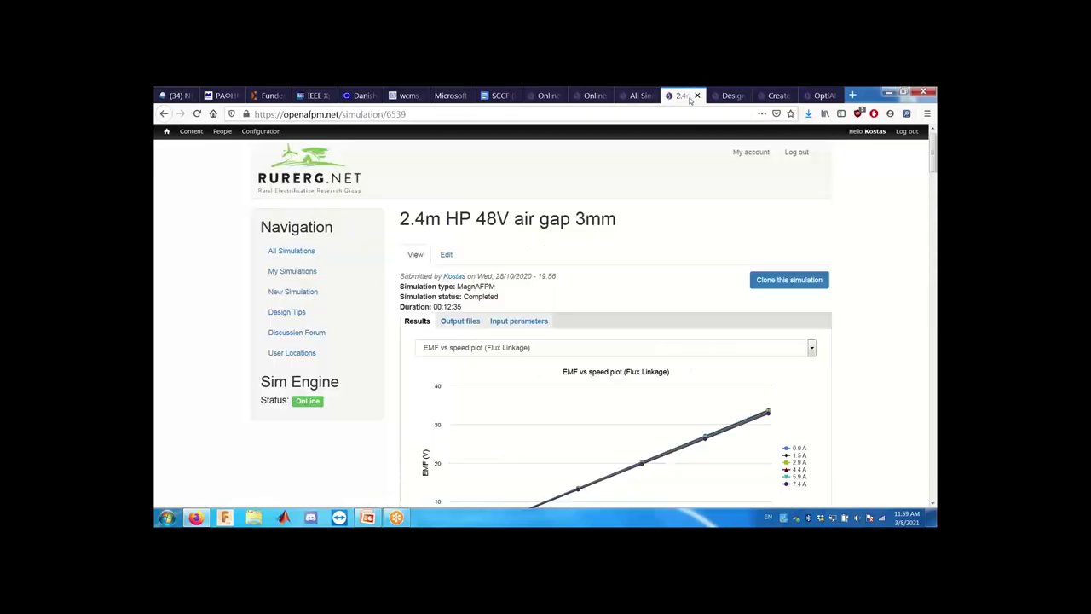
{"action": "left_click", "coordinate": [294, 270]}
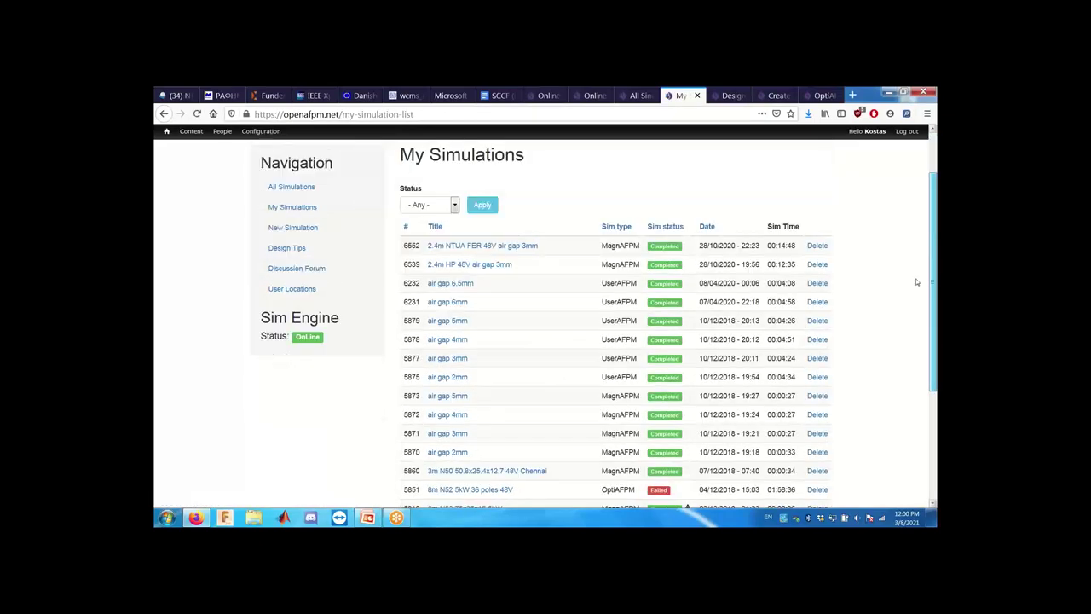
{"action": "scroll", "coordinate": [915, 277], "scroll_direction": "down", "scroll_amount": 5}
{"action": "left_click", "coordinate": [603, 486]}
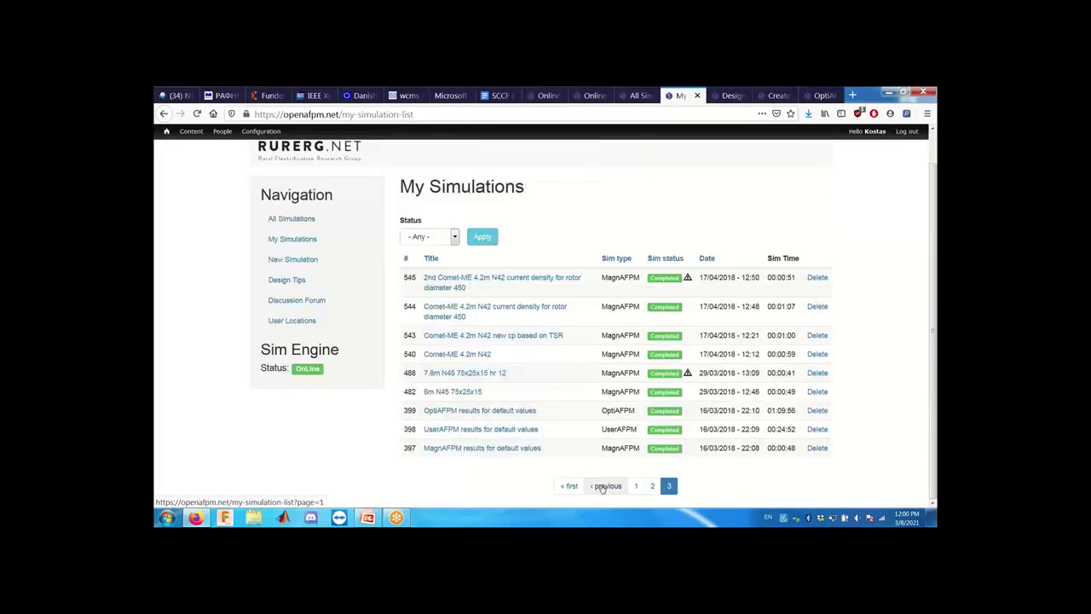
{"action": "left_click", "coordinate": [442, 432]}
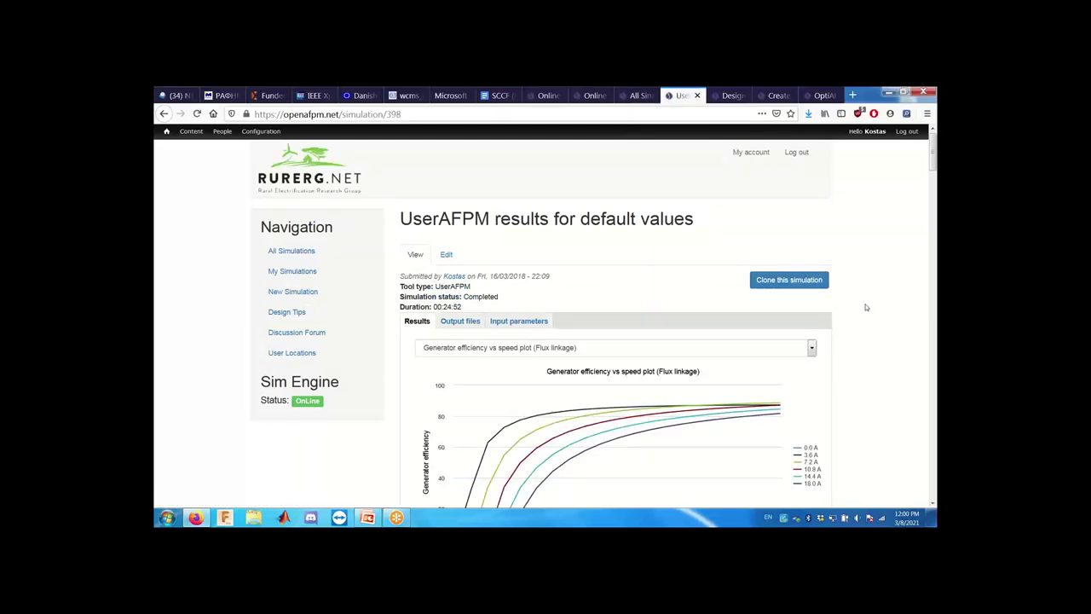
{"action": "scroll", "coordinate": [866, 307], "scroll_direction": "down", "scroll_amount": 10}
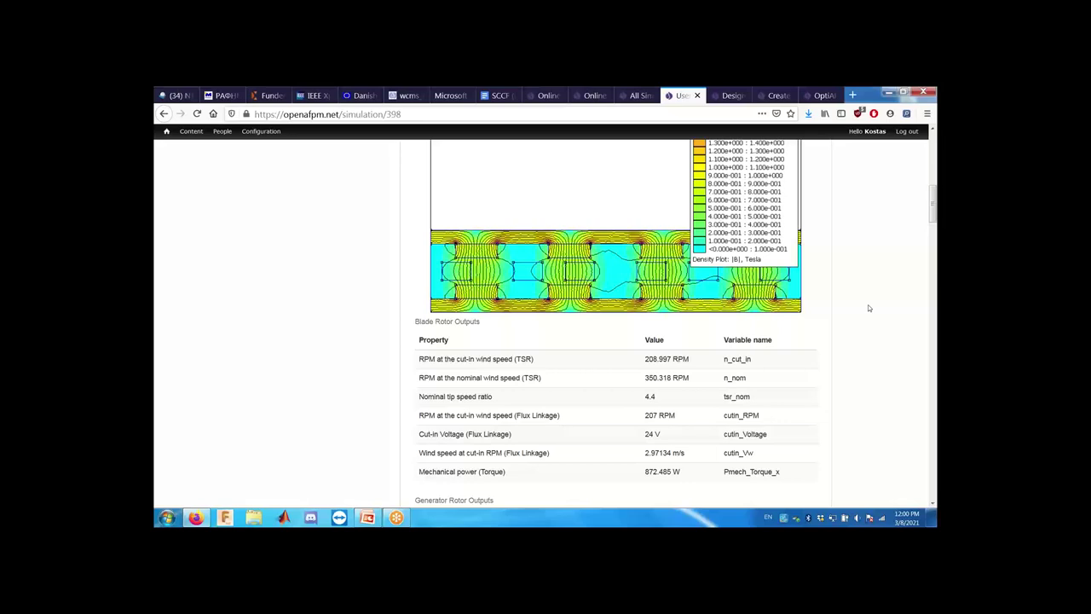
Step: Examine the remaining UserAFPM output tables, including generator rotor, coil, mould cost, RPM and current values, and return to the page's beginning
{"action": "scroll", "coordinate": [868, 308], "scroll_direction": "down", "scroll_amount": 1}
{"action": "scroll", "coordinate": [869, 308], "scroll_direction": "down", "scroll_amount": 15}
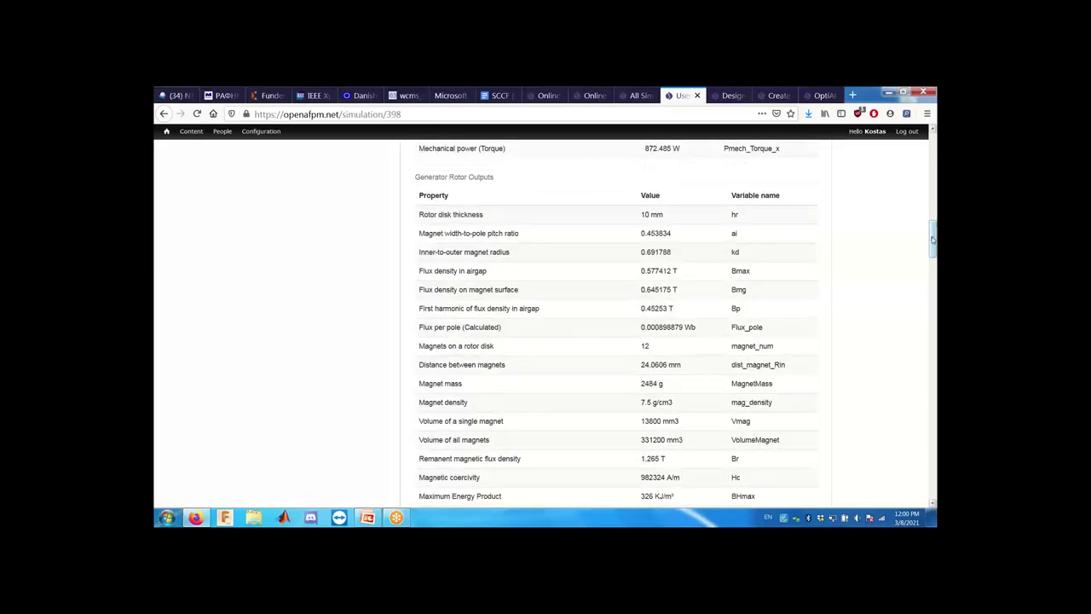
{"action": "scroll", "coordinate": [643, 213], "scroll_direction": "up", "scroll_amount": 5}
{"action": "scroll", "coordinate": [647, 217], "scroll_direction": "up", "scroll_amount": 3}
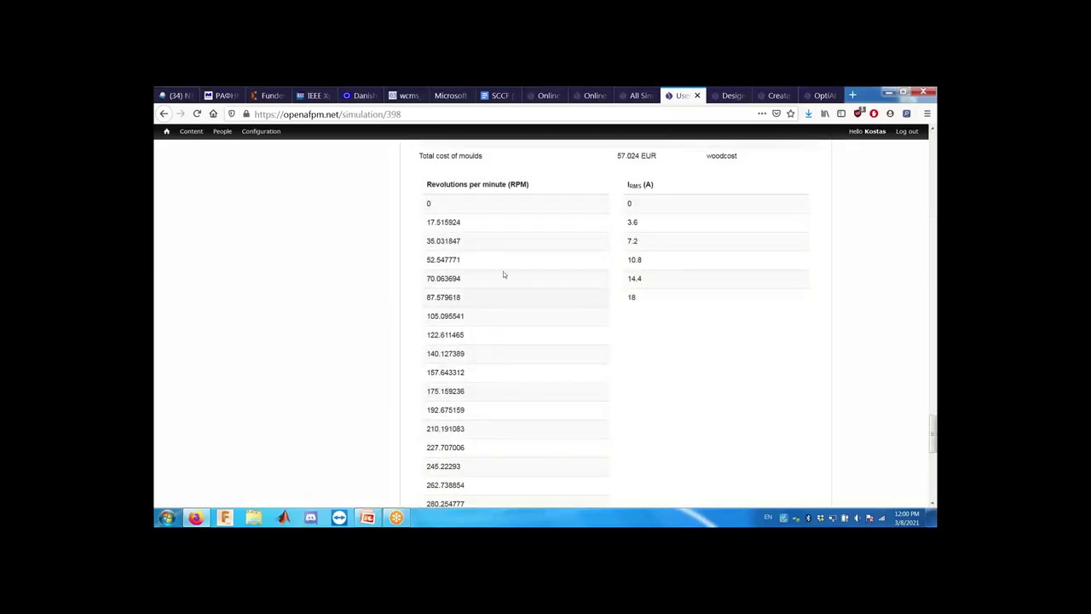
{"action": "scroll", "coordinate": [863, 217], "scroll_direction": "up", "scroll_amount": 4}
{"action": "scroll", "coordinate": [866, 217], "scroll_direction": "up", "scroll_amount": 20}
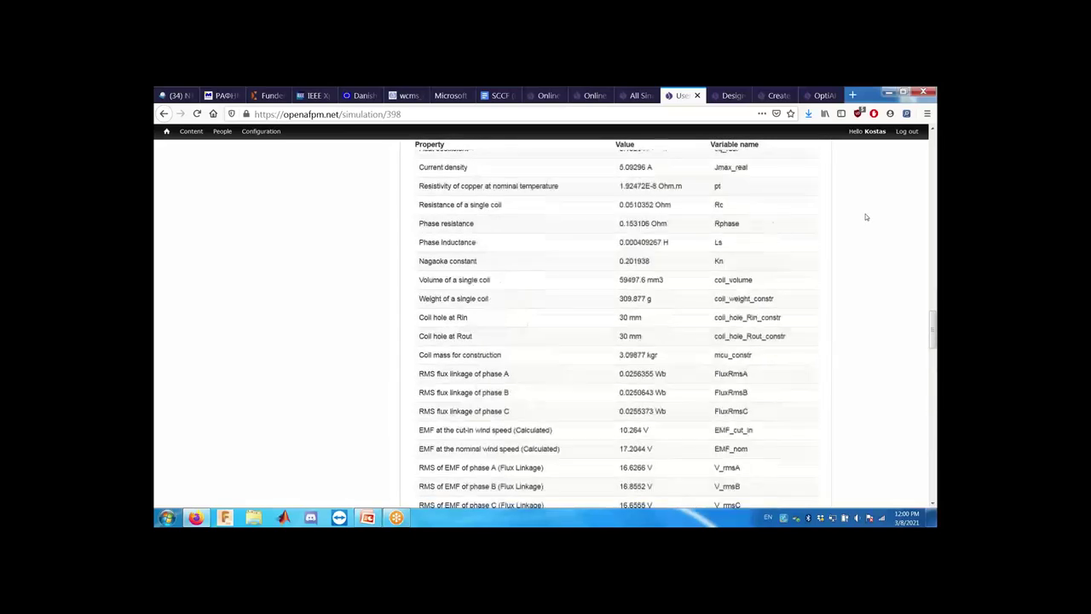
{"action": "scroll", "coordinate": [866, 217], "scroll_direction": "up", "scroll_amount": 20}
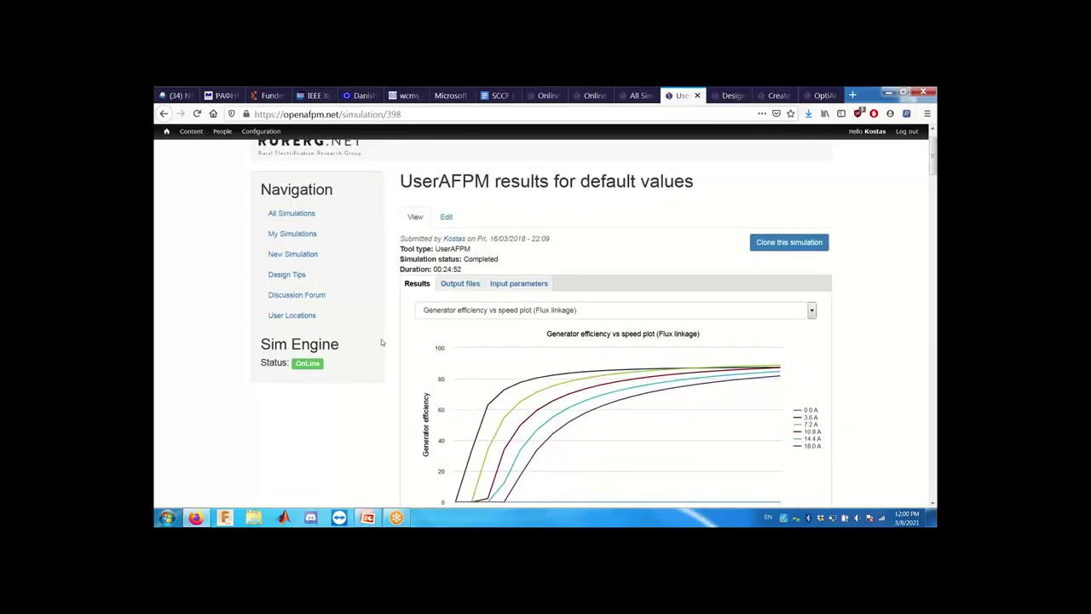
Step: Open "OptiAFPM results for default values" from page 3 of My Simulations and view its Particle behavior plot
{"action": "left_click", "coordinate": [304, 235]}
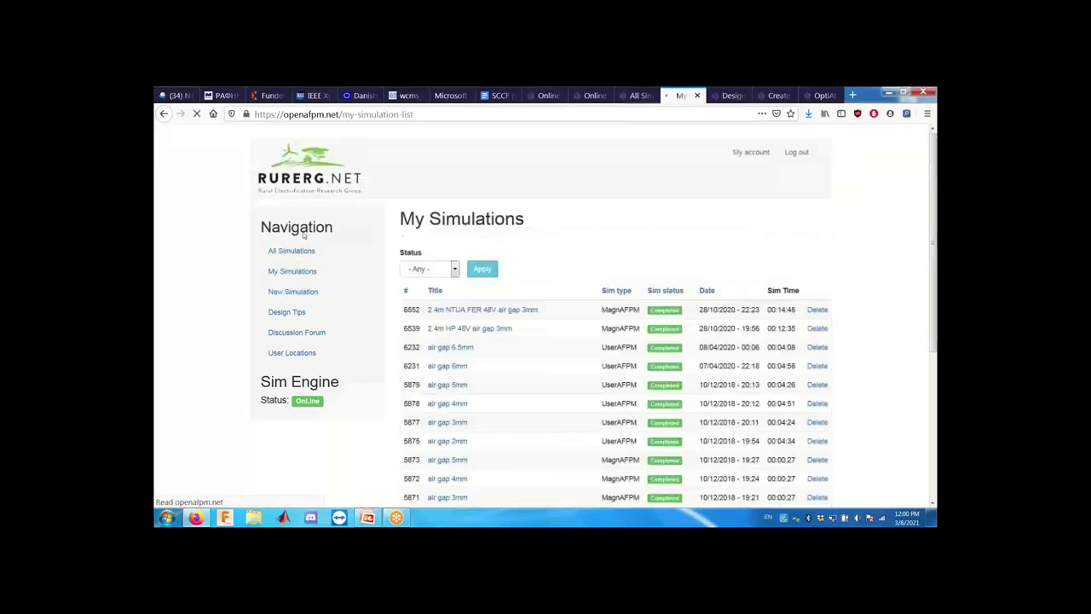
{"action": "scroll", "coordinate": [653, 477], "scroll_direction": "down", "scroll_amount": 5}
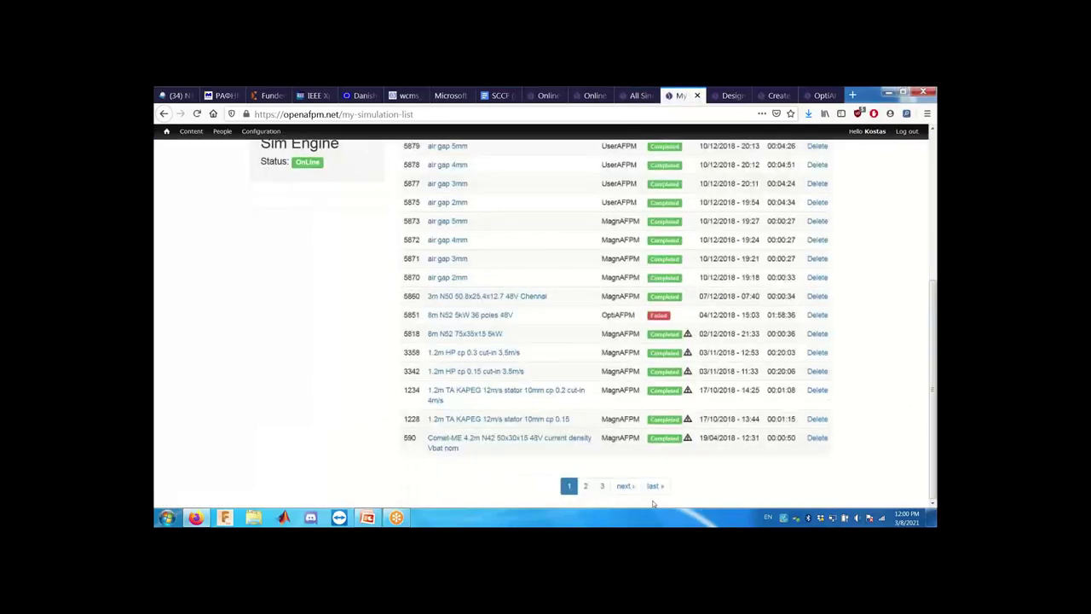
{"action": "left_click", "coordinate": [602, 485]}
{"action": "left_click", "coordinate": [462, 412]}
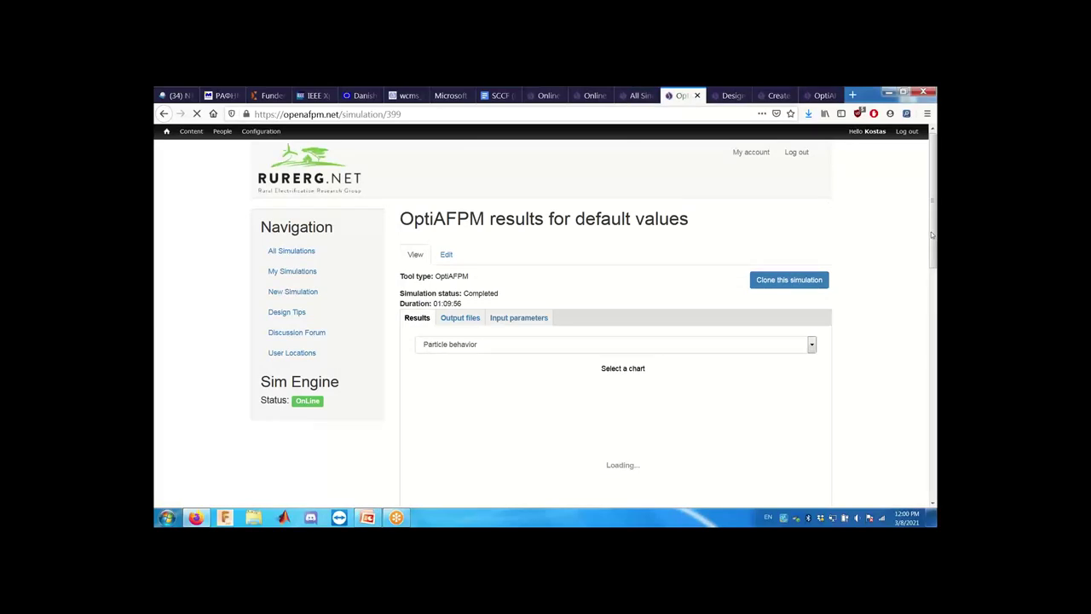
{"action": "mouse_move", "coordinate": [932, 236]}
{"action": "left_mouse_down"}
{"action": "mouse_move", "coordinate": [930, 273]}
{"action": "mouse_move", "coordinate": [929, 252]}
{"action": "left_mouse_up"}
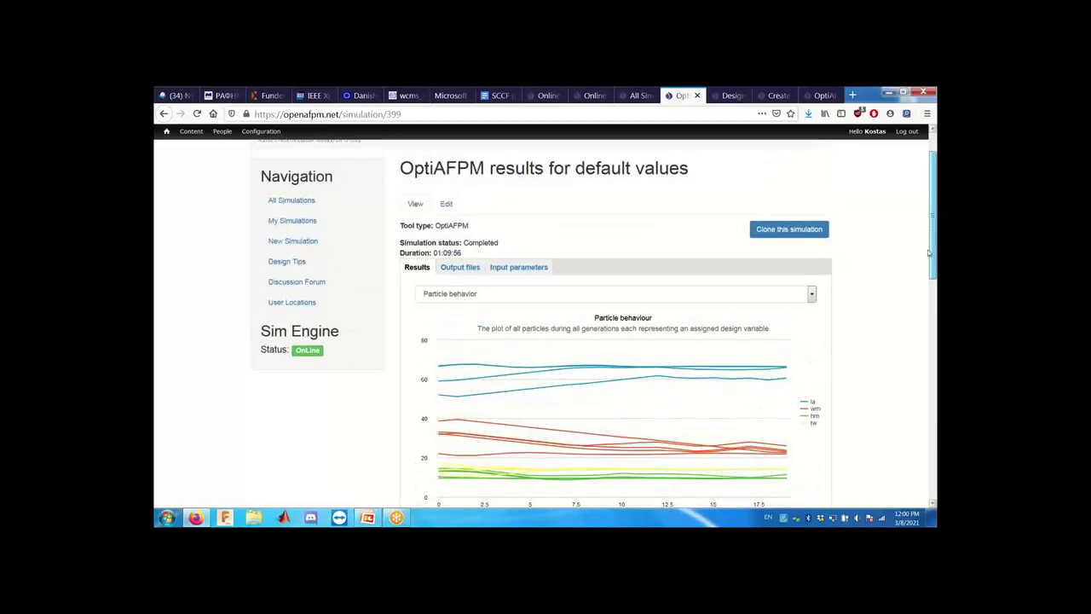
Step: Open the form for creating a new OptiAFPM simulation and view its optimization setup and blade rotor inputs
{"action": "left_click", "coordinate": [300, 222]}
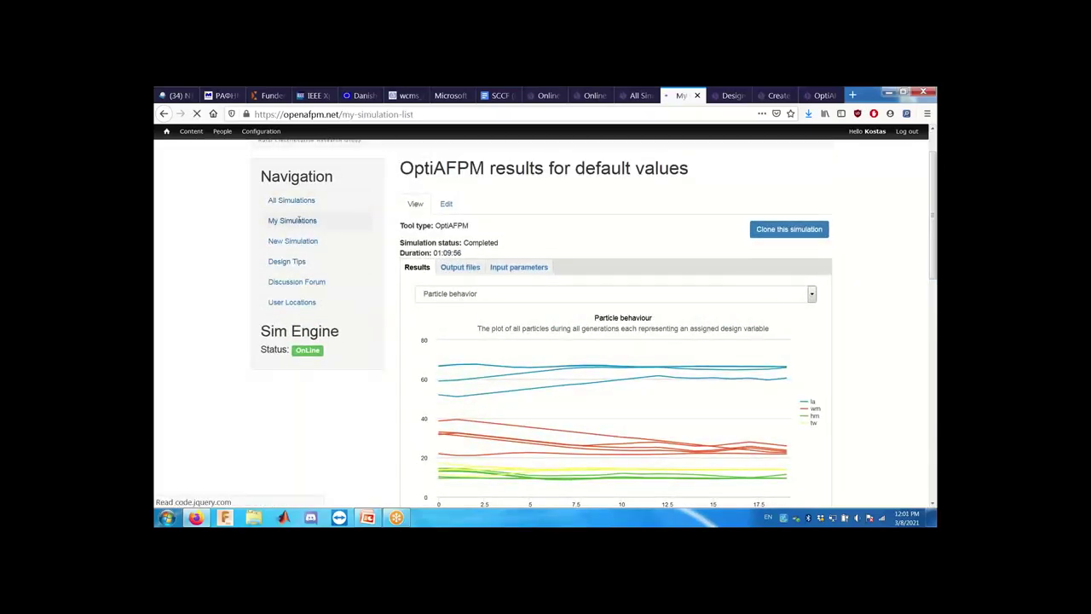
{"action": "left_click", "coordinate": [292, 293]}
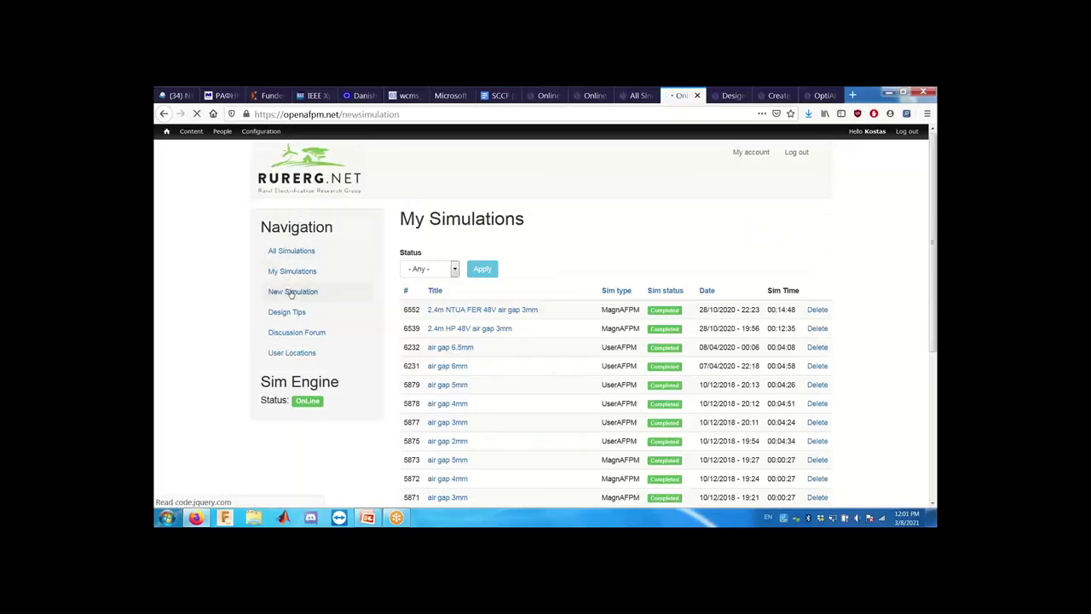
{"action": "left_click", "coordinate": [728, 258]}
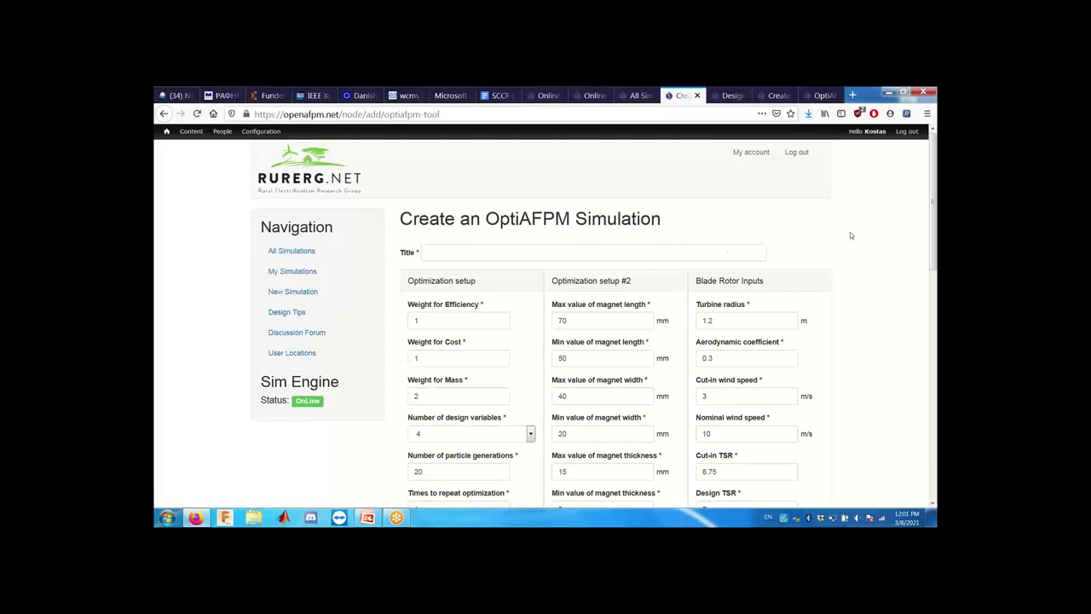
{"action": "scroll", "coordinate": [850, 232], "scroll_direction": "down", "scroll_amount": 2}
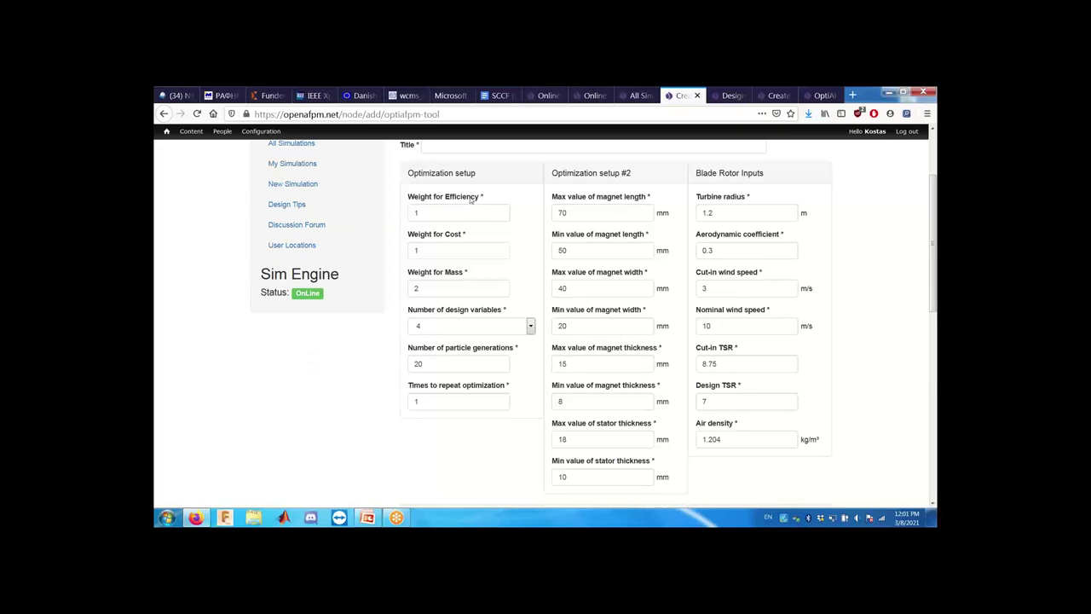
Step: Show the help texts for the efficiency weight, number of particle generations and times to repeat optimization
{"action": "mouse_move", "coordinate": [423, 206]}
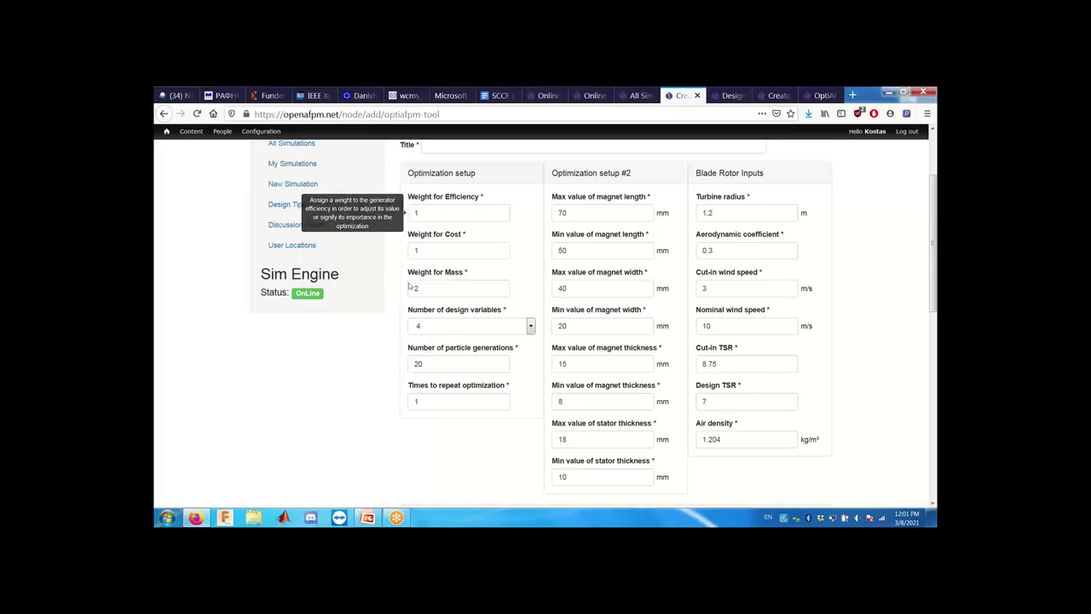
{"action": "mouse_move", "coordinate": [504, 321]}
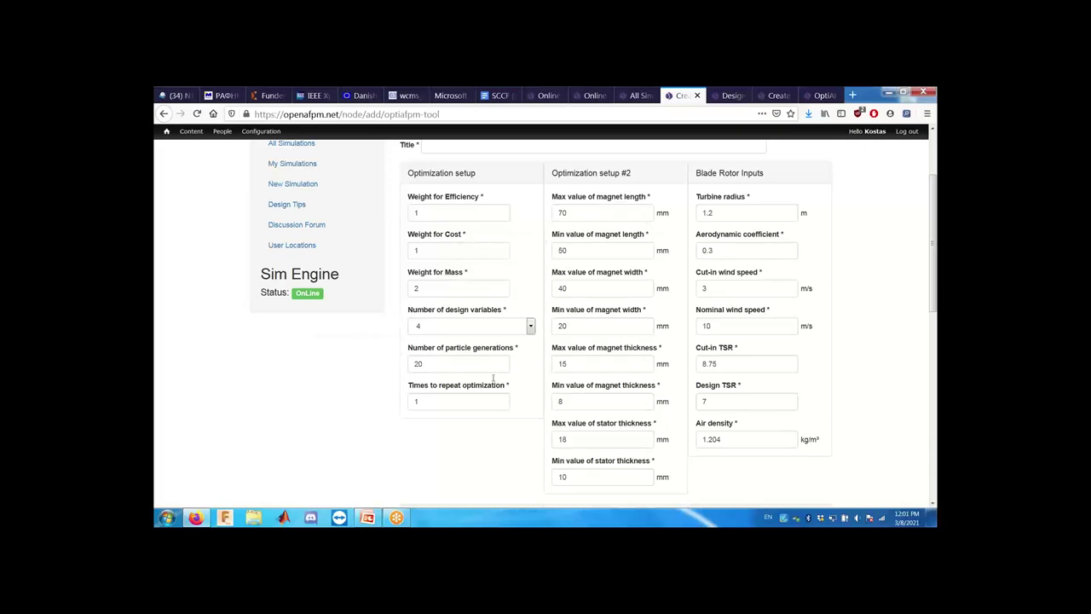
{"action": "left_click", "coordinate": [465, 366]}
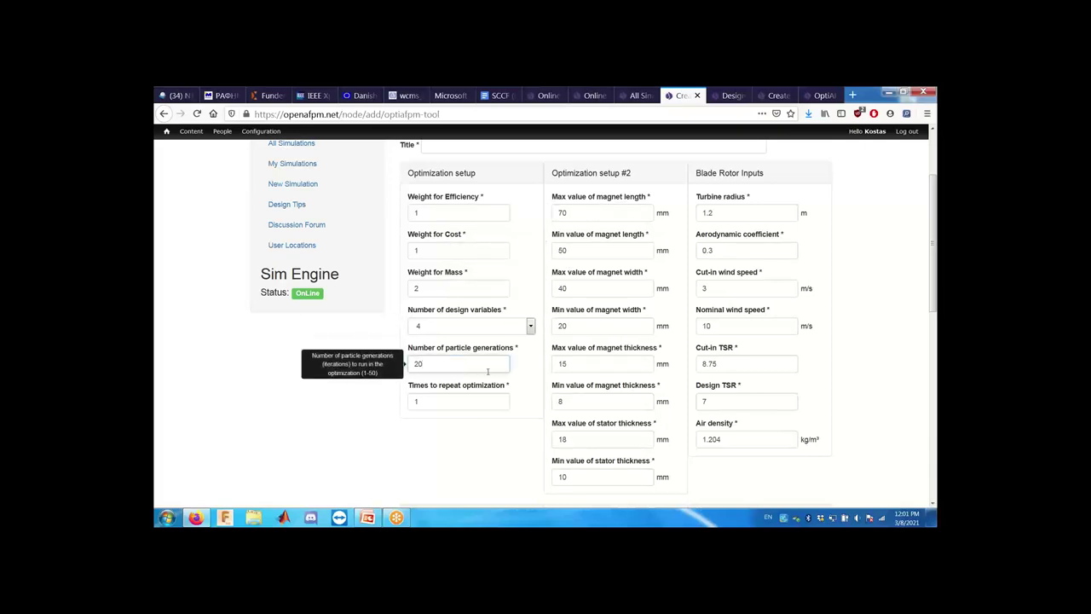
{"action": "left_click", "coordinate": [490, 405]}
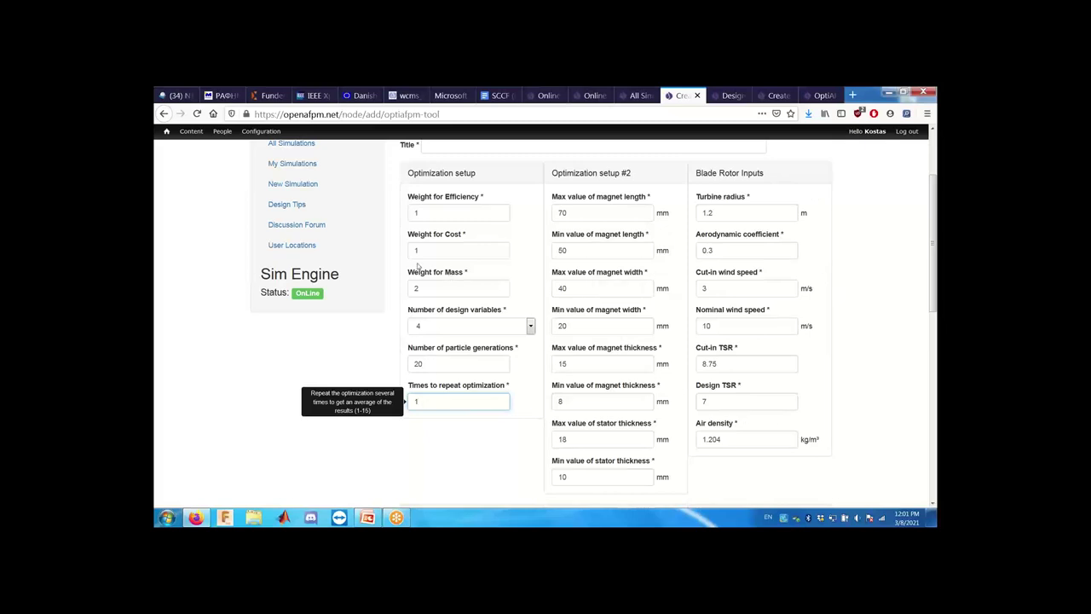
Step: Reopen "OptiAFPM results for default values" from page 3 of My Simulations and inspect the data points of its Particle behaviour plot
{"action": "scroll", "coordinate": [369, 233], "scroll_direction": "up", "scroll_amount": 1}
{"action": "scroll", "coordinate": [358, 247], "scroll_direction": "up", "scroll_amount": 2}
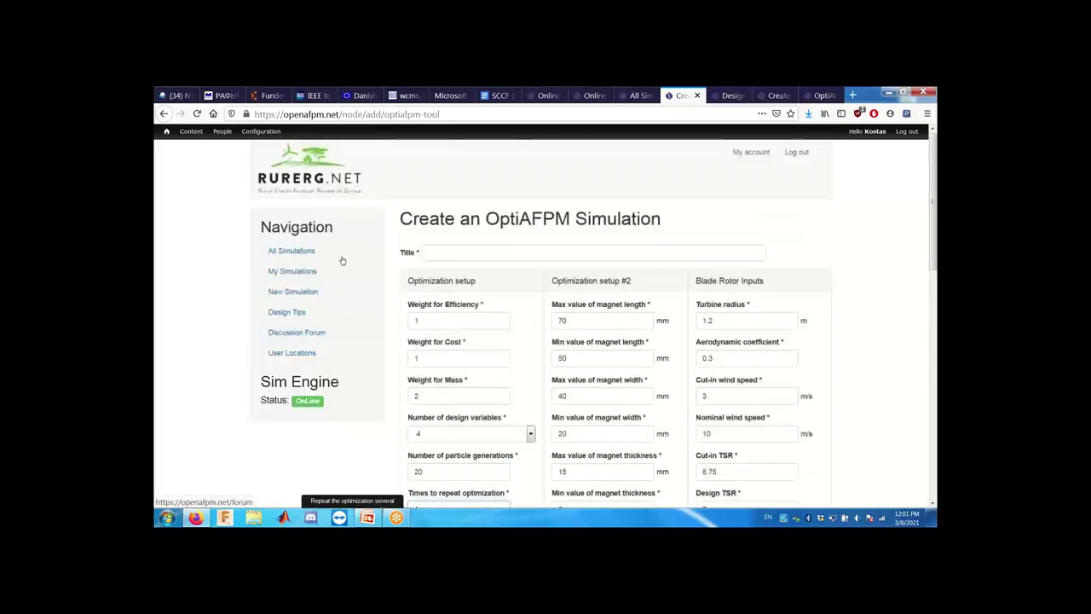
{"action": "left_click", "coordinate": [345, 273]}
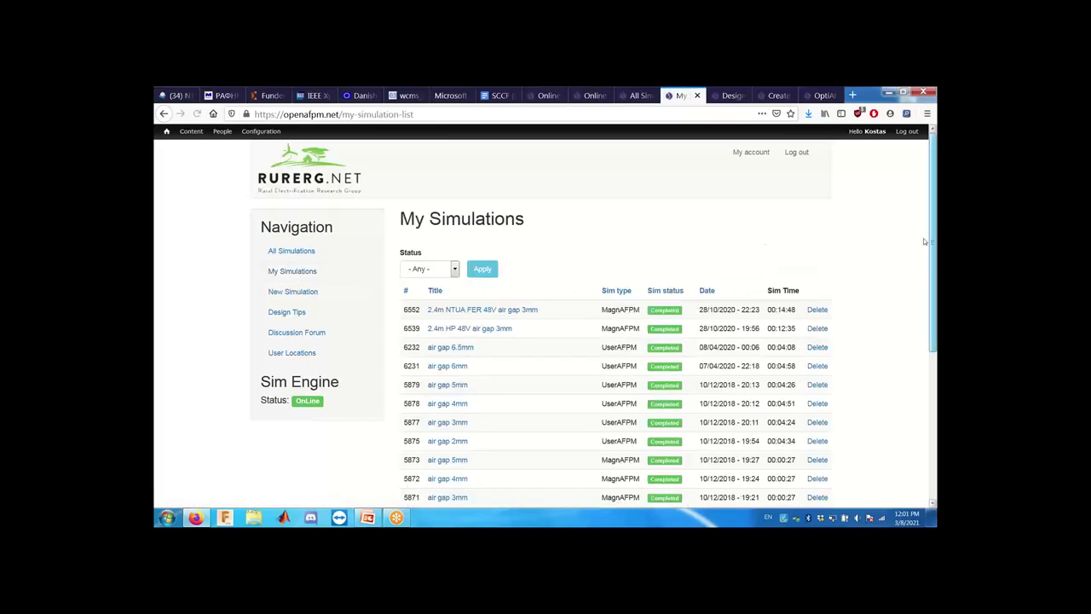
{"action": "scroll", "coordinate": [917, 325], "scroll_direction": "down", "scroll_amount": 2}
{"action": "scroll", "coordinate": [916, 325], "scroll_direction": "down", "scroll_amount": 3}
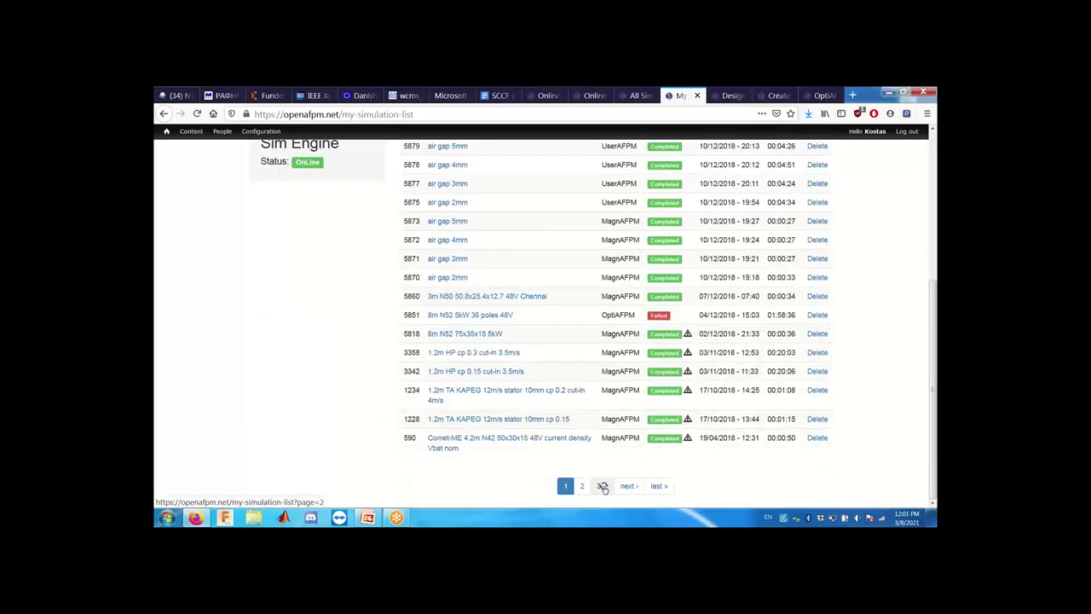
{"action": "left_click", "coordinate": [602, 417]}
{"action": "left_click", "coordinate": [504, 412]}
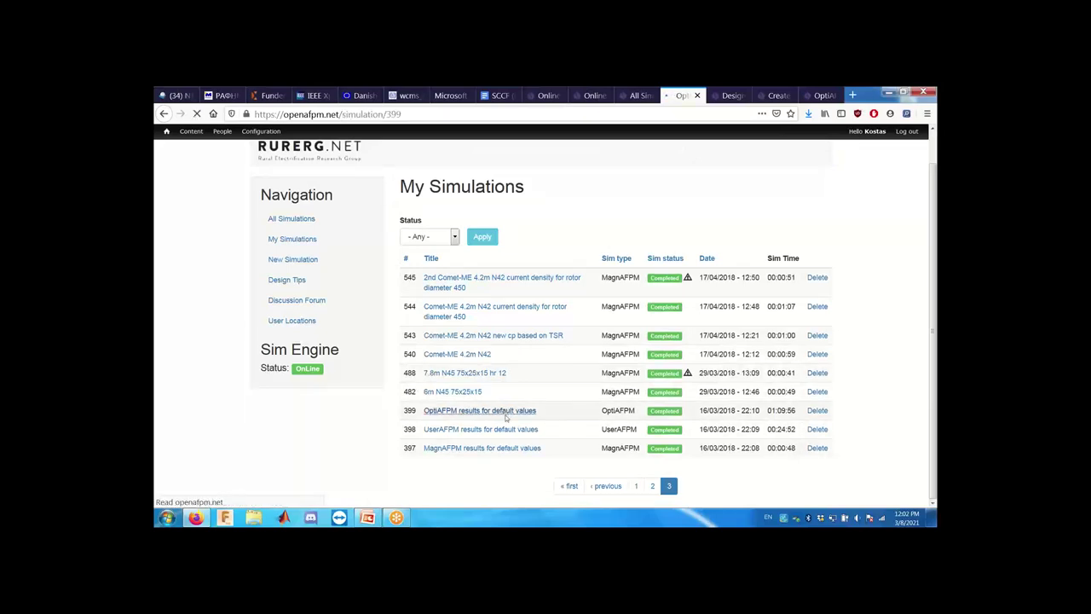
{"action": "scroll", "coordinate": [364, 413], "scroll_direction": "down", "scroll_amount": 2}
{"action": "scroll", "coordinate": [364, 413], "scroll_direction": "down", "scroll_amount": 1}
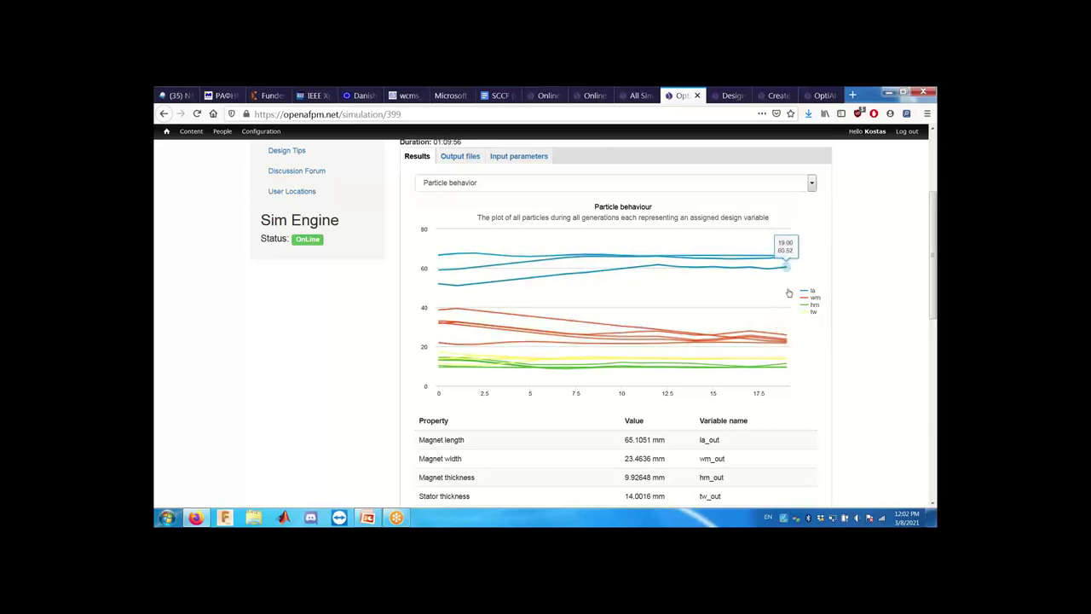
Step: Examine the optimized magnet dimensions, generator mass, cost, efficiency and objective function terms below the plot, and return to the page's beginning
{"action": "scroll", "coordinate": [870, 338], "scroll_direction": "down", "scroll_amount": 1}
{"action": "scroll", "coordinate": [869, 337], "scroll_direction": "down", "scroll_amount": 2}
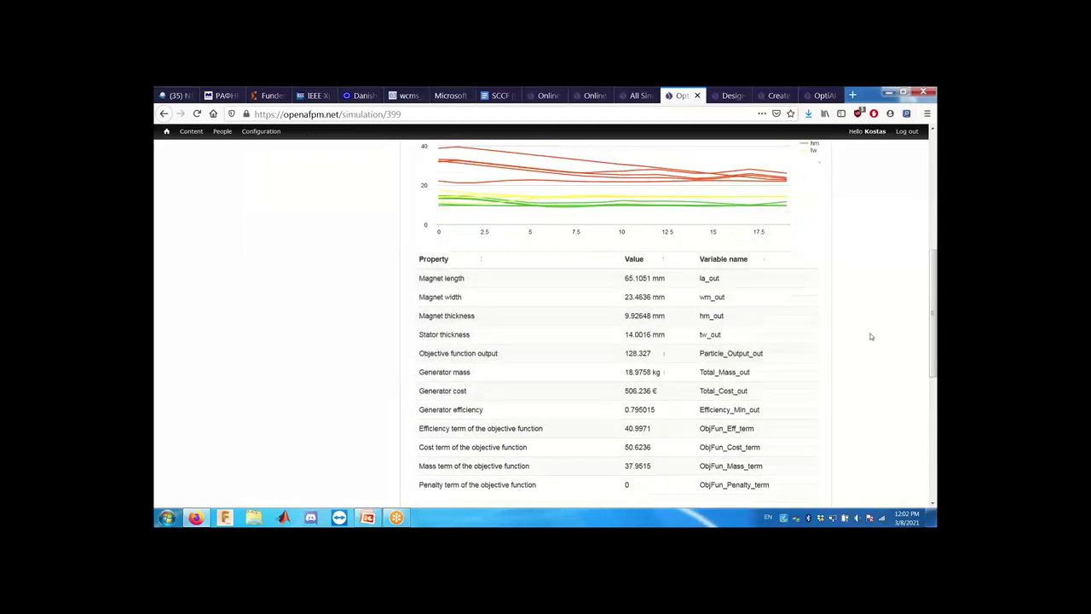
{"action": "scroll", "coordinate": [870, 335], "scroll_direction": "up", "scroll_amount": 1}
{"action": "scroll", "coordinate": [853, 298], "scroll_direction": "up", "scroll_amount": 1}
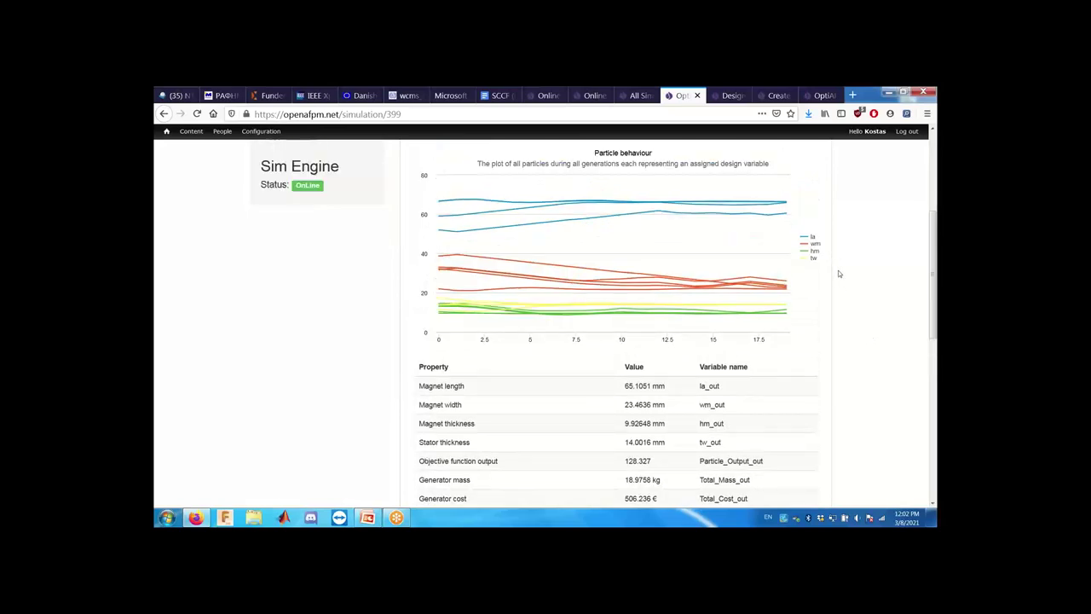
{"action": "scroll", "coordinate": [838, 273], "scroll_direction": "down", "scroll_amount": 3}
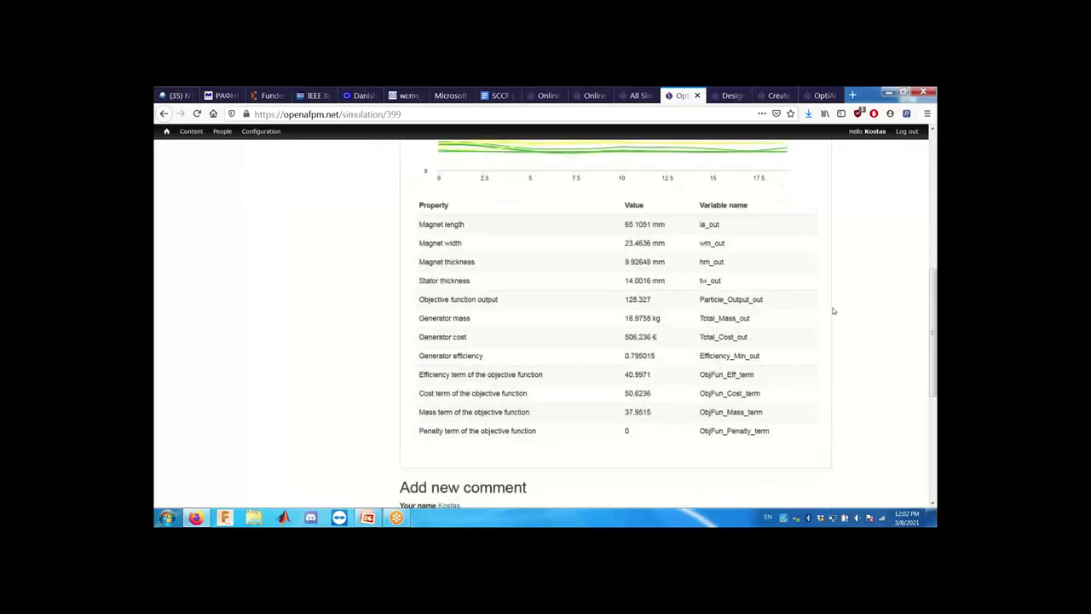
{"action": "mouse_move", "coordinate": [643, 328]}
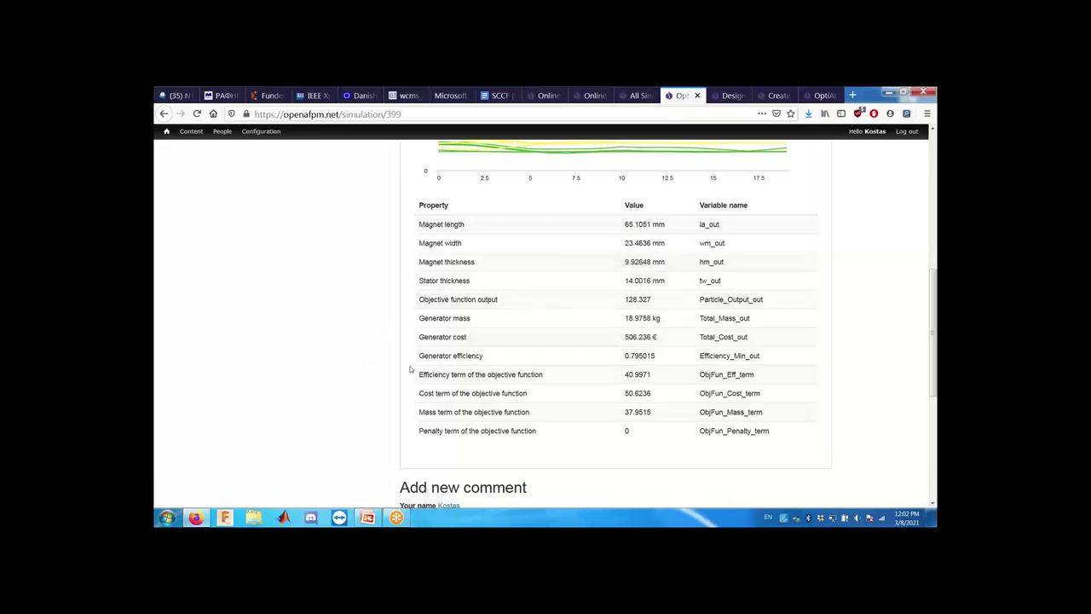
{"action": "scroll", "coordinate": [383, 363], "scroll_direction": "up", "scroll_amount": 5}
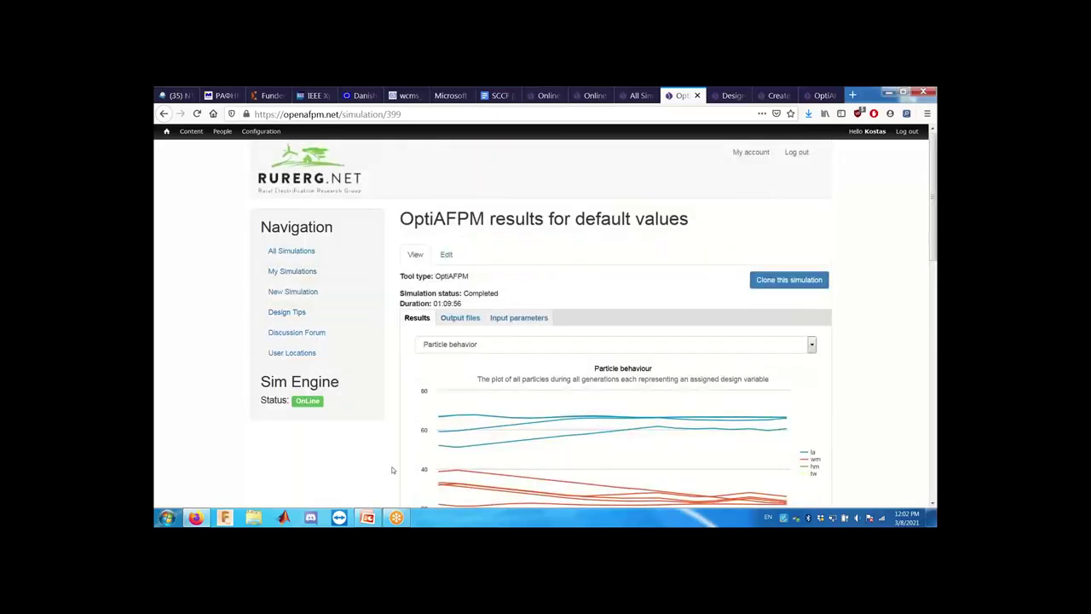
Step: Switch to the PowerPoint presentation, start its slide show from the beginning and advance to the closing contact slide
{"action": "mouse_move", "coordinate": [396, 517]}
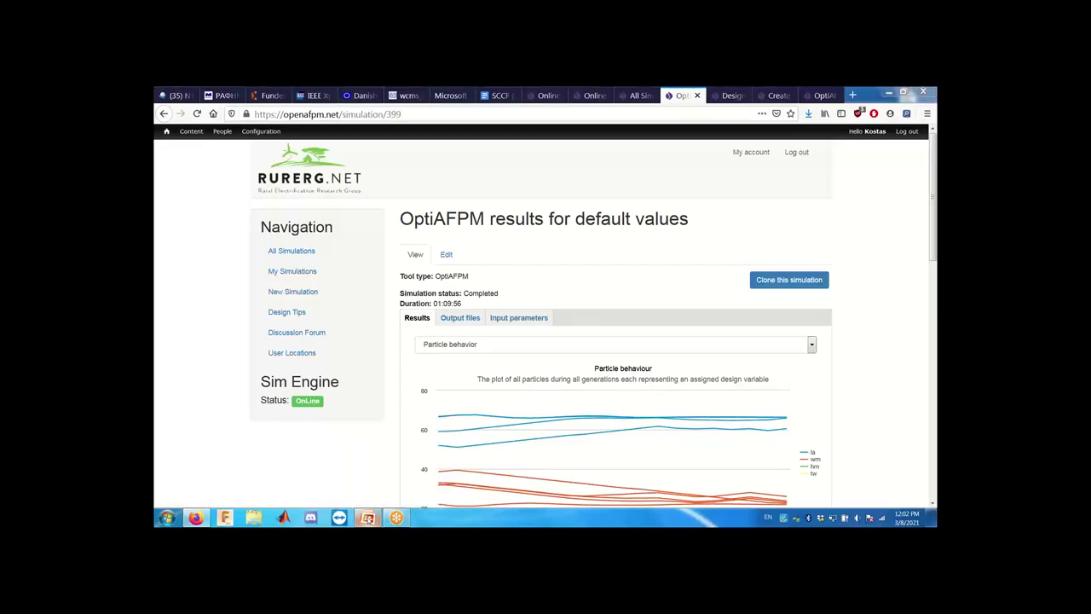
{"action": "key", "text": "alt+Tab"}
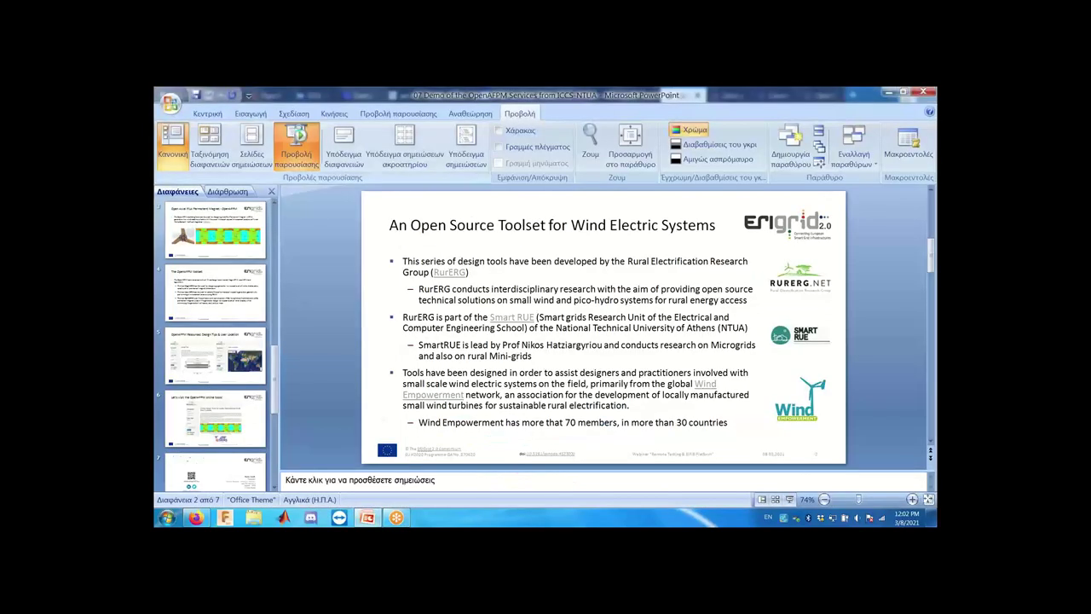
{"action": "key", "text": "F5"}
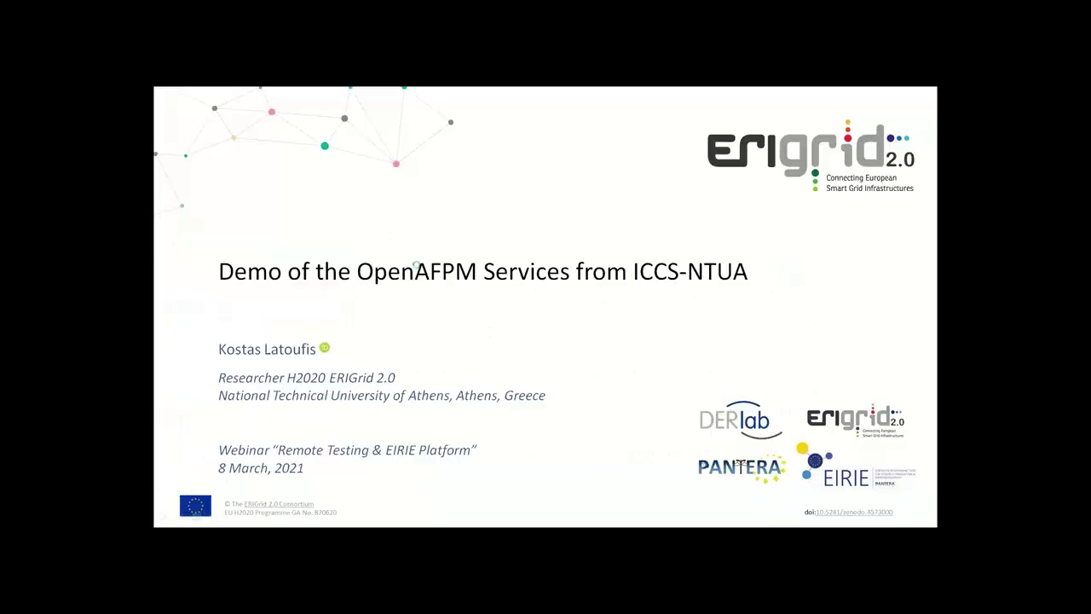
{"action": "key", "text": "Right"}
{"action": "key", "text": "Right"}
{"action": "key", "text": "Right"}
{"action": "key", "text": "Right"}
{"action": "key", "text": "Right"}
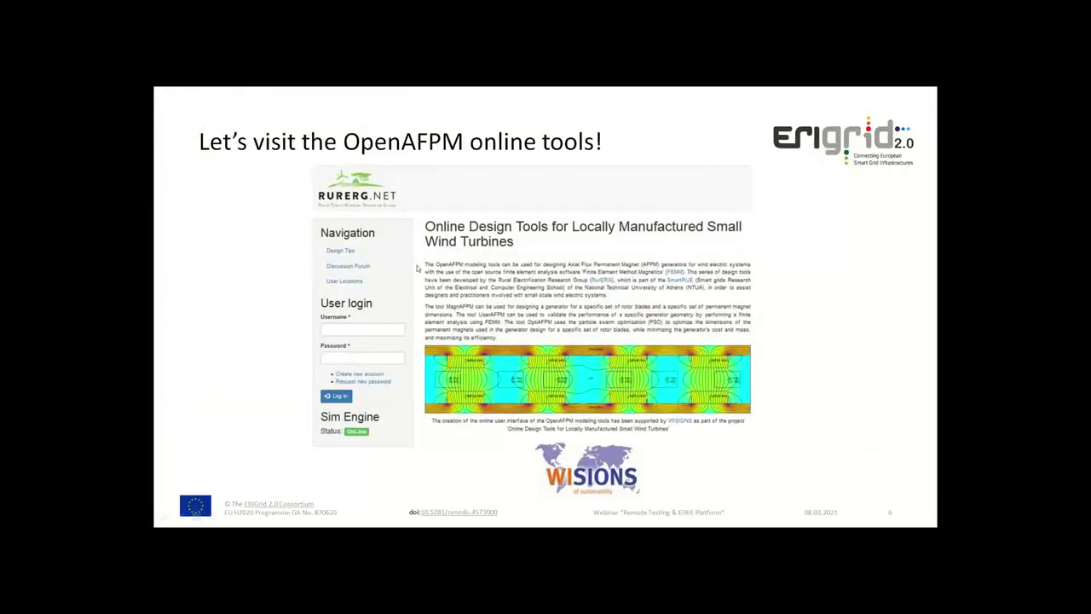
{"action": "key", "text": "Right"}
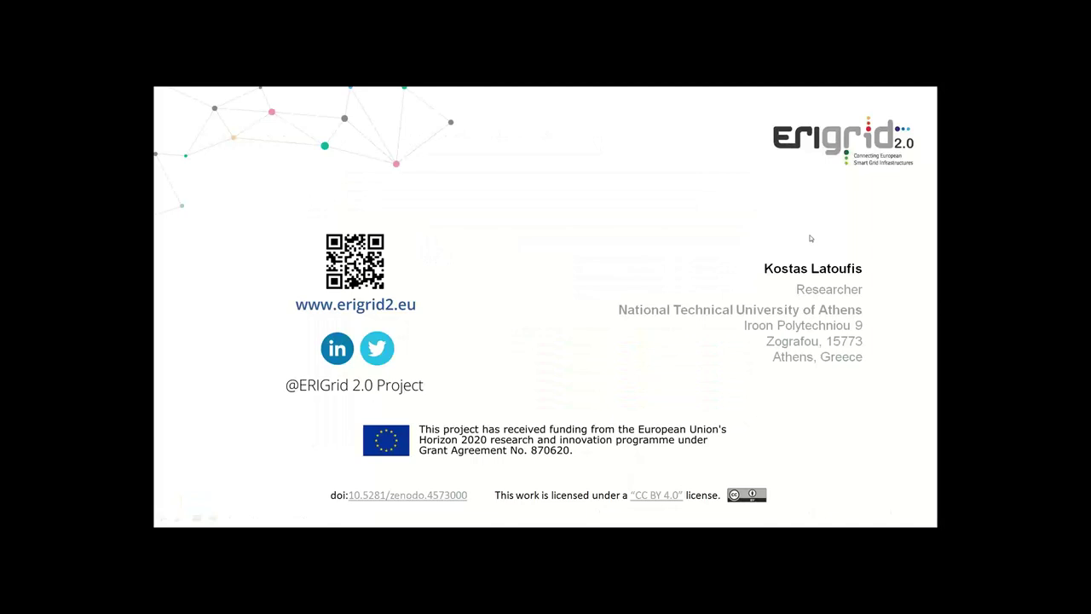